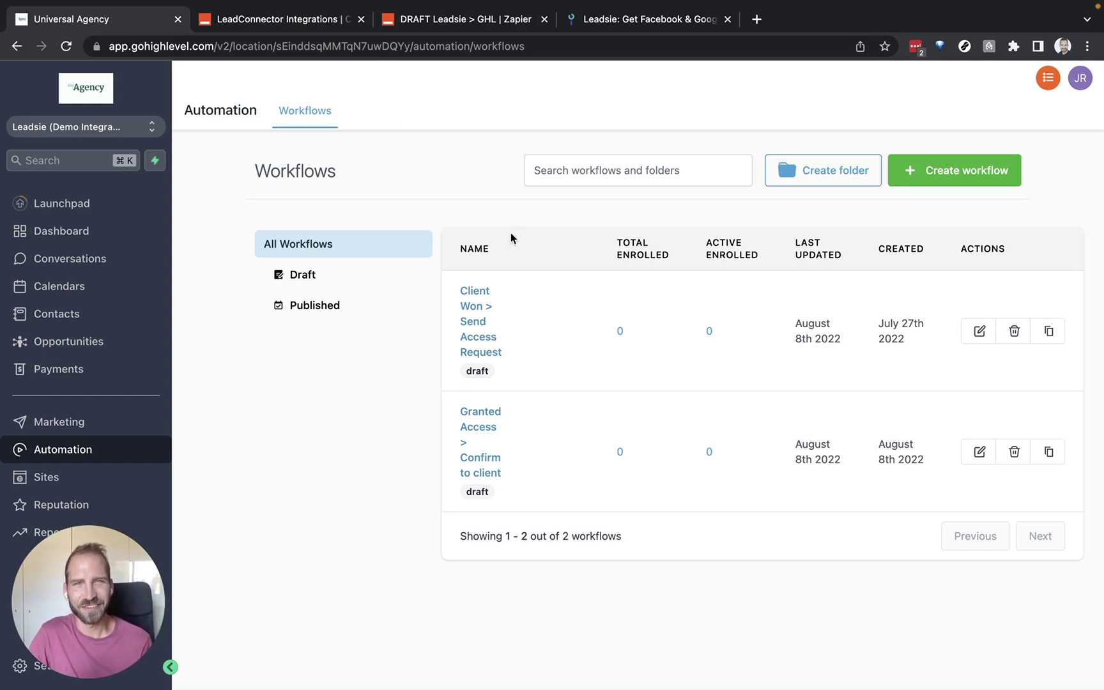
- In Leadsie, review the Integrations page and the Facebook integration settings
left_click(654, 21)
scroll(759, 469, "down", 1)
scroll(759, 469, "up", 1)
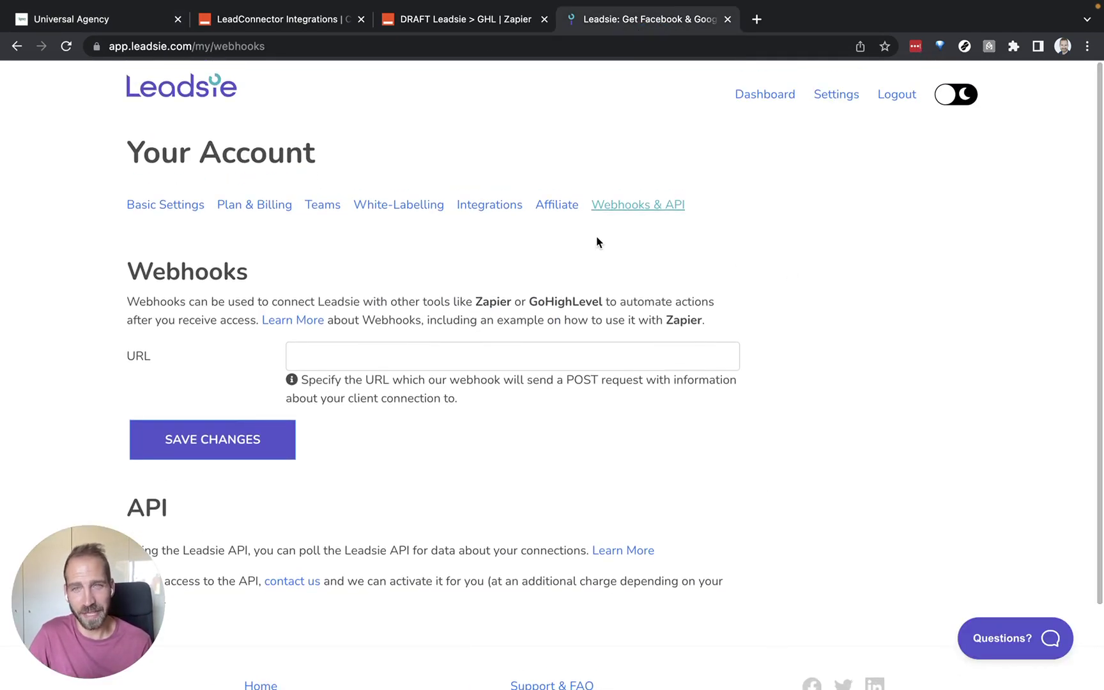
left_click(486, 213)
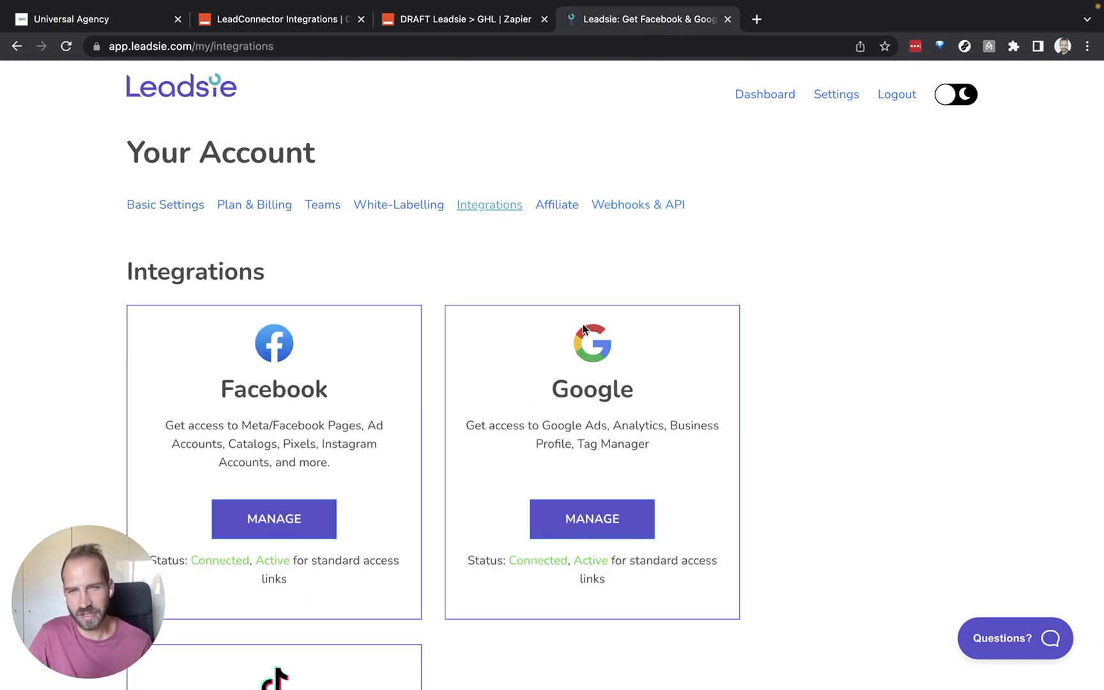
scroll(584, 325, "down", 5)
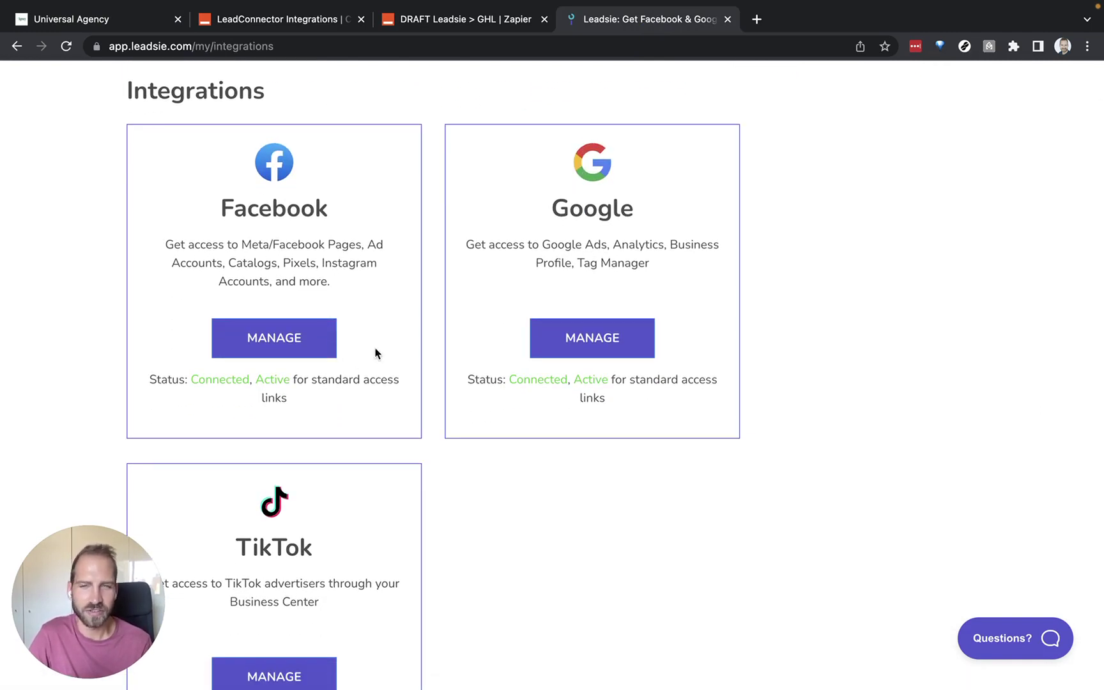
left_click(250, 339)
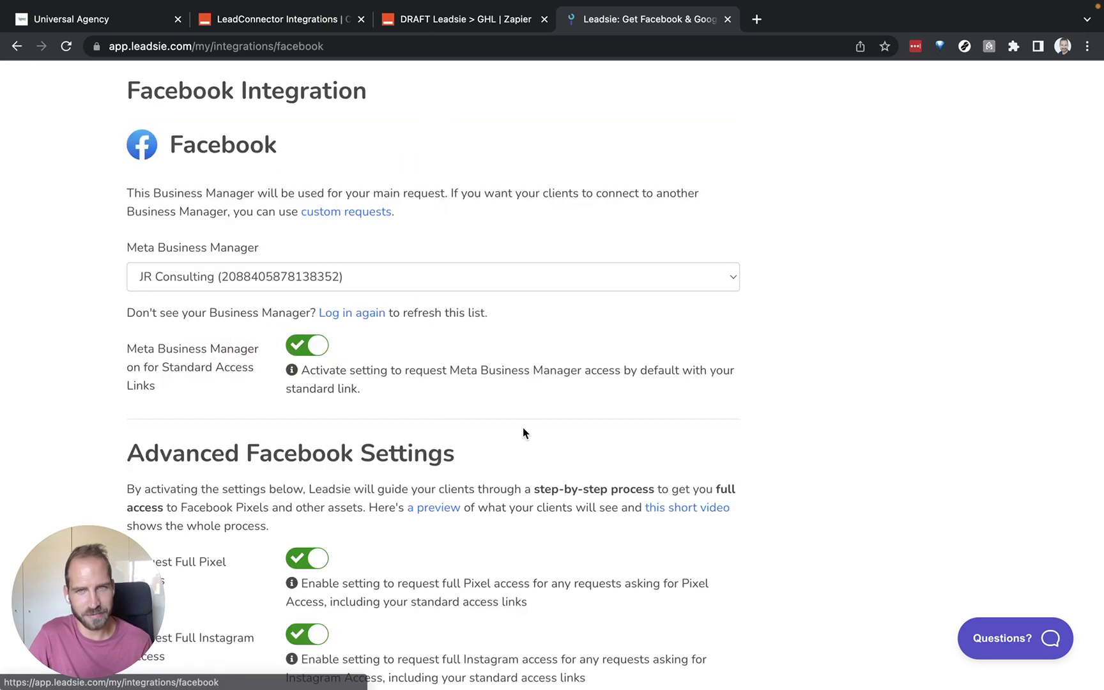
scroll(336, 180, "down", 2)
scroll(578, 263, "up", 5)
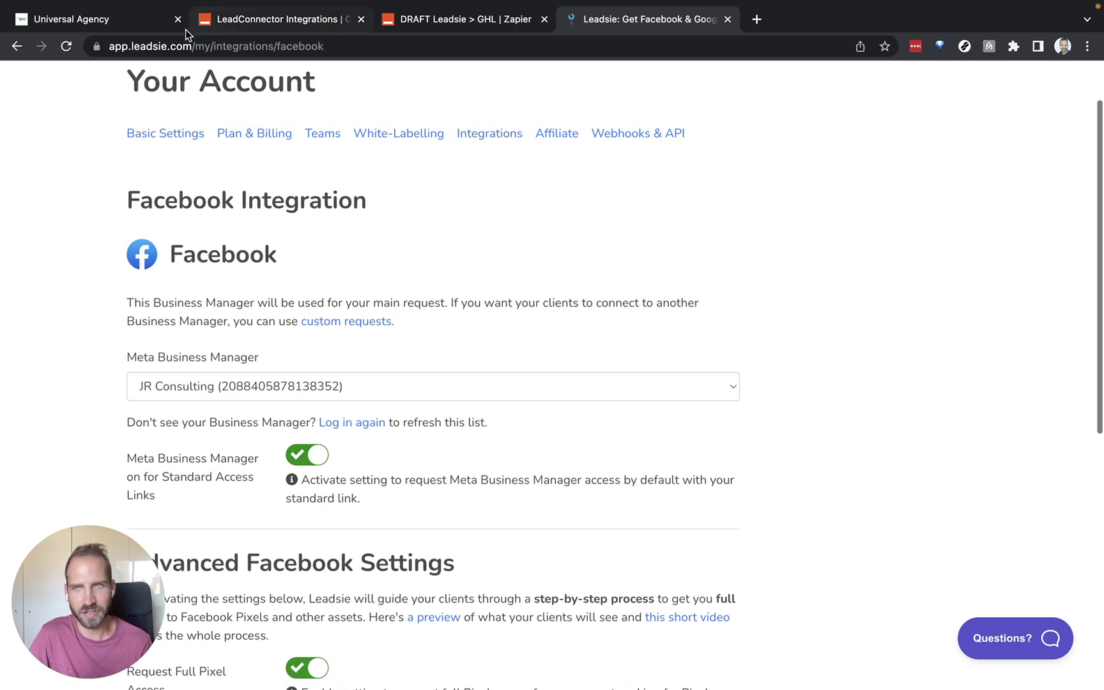
left_click(16, 46)
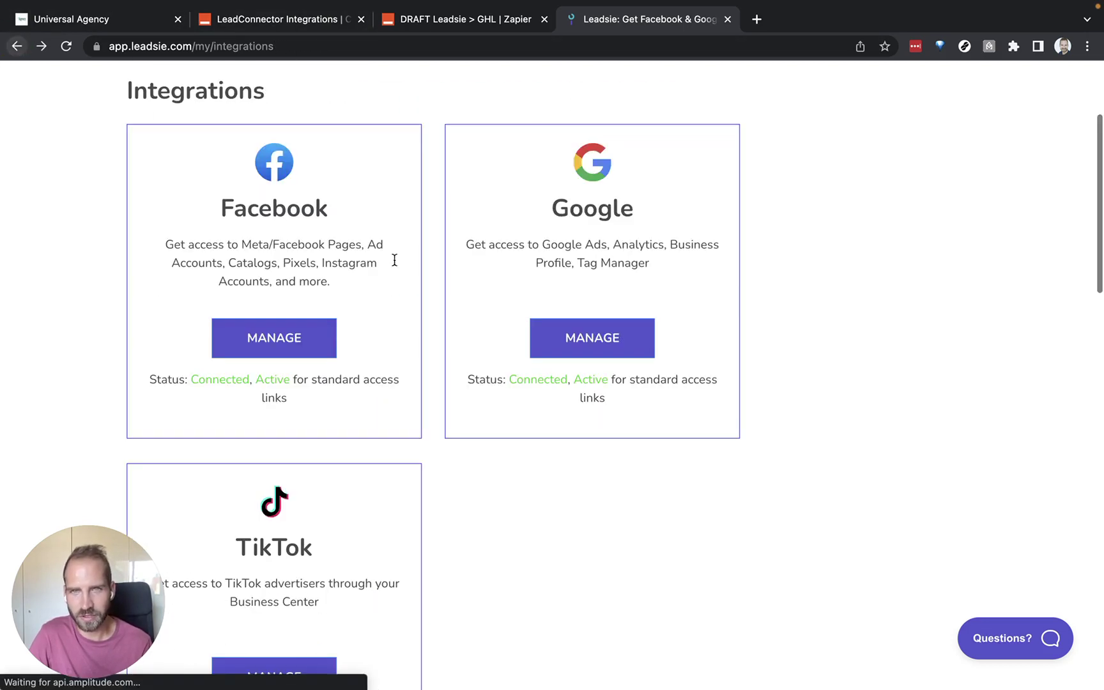
- Check the Google integration settings, then return to the Dashboard listing 531 connections
left_click(612, 336)
scroll(703, 384, "down", 1)
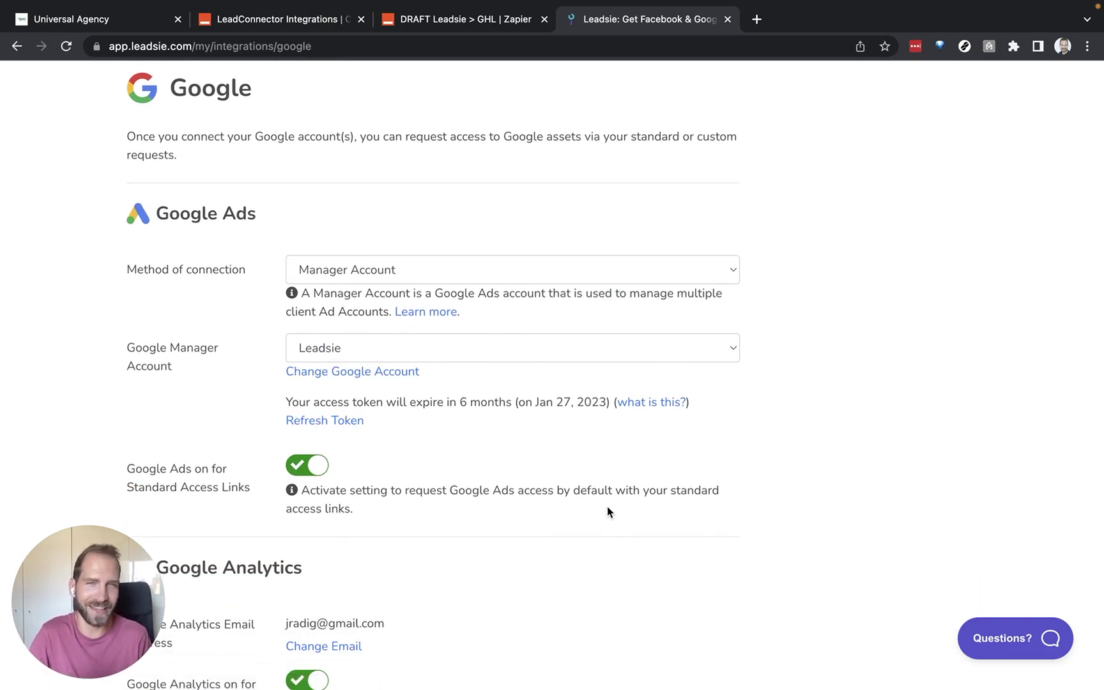
scroll(734, 328, "up", 5)
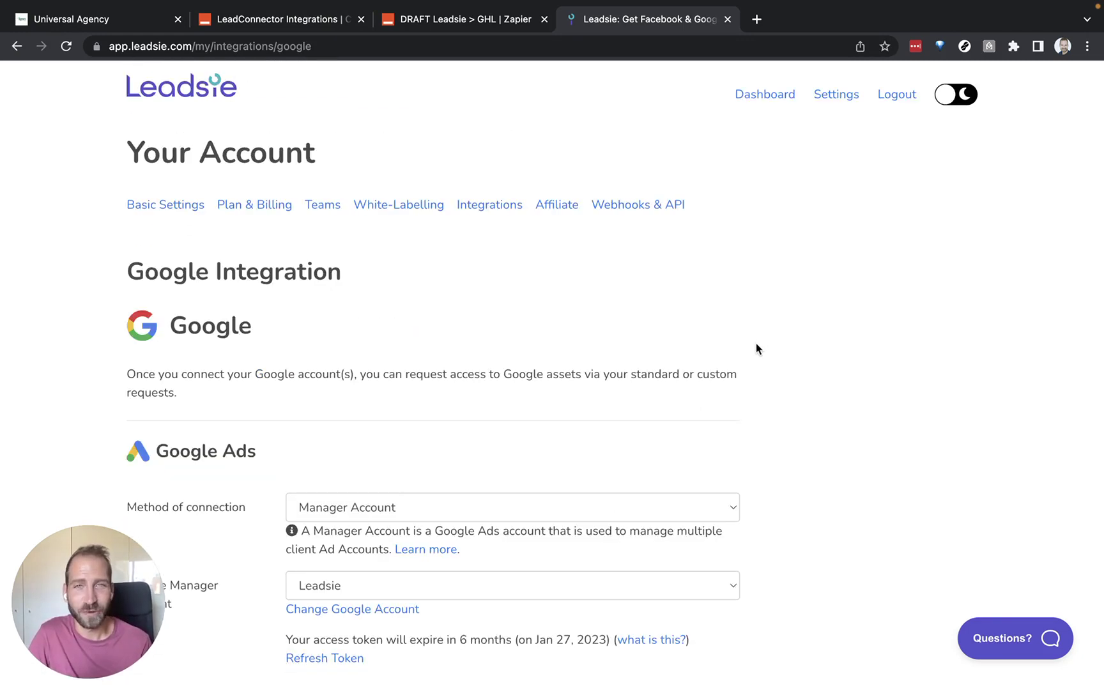
left_click(183, 89)
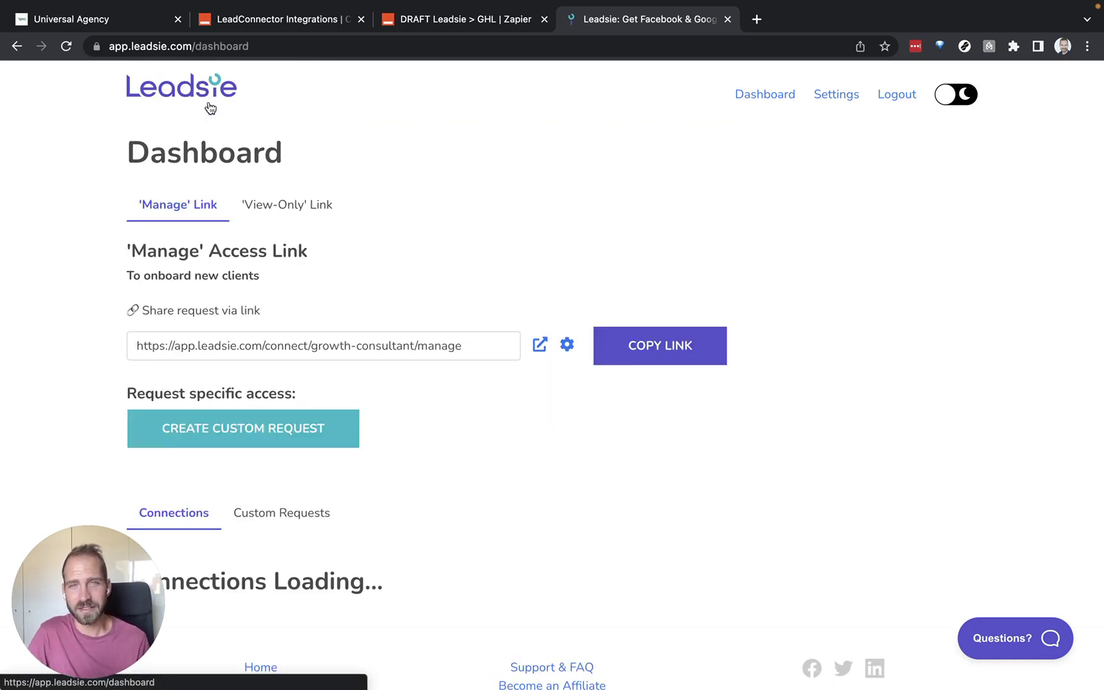
scroll(595, 447, "down", 1)
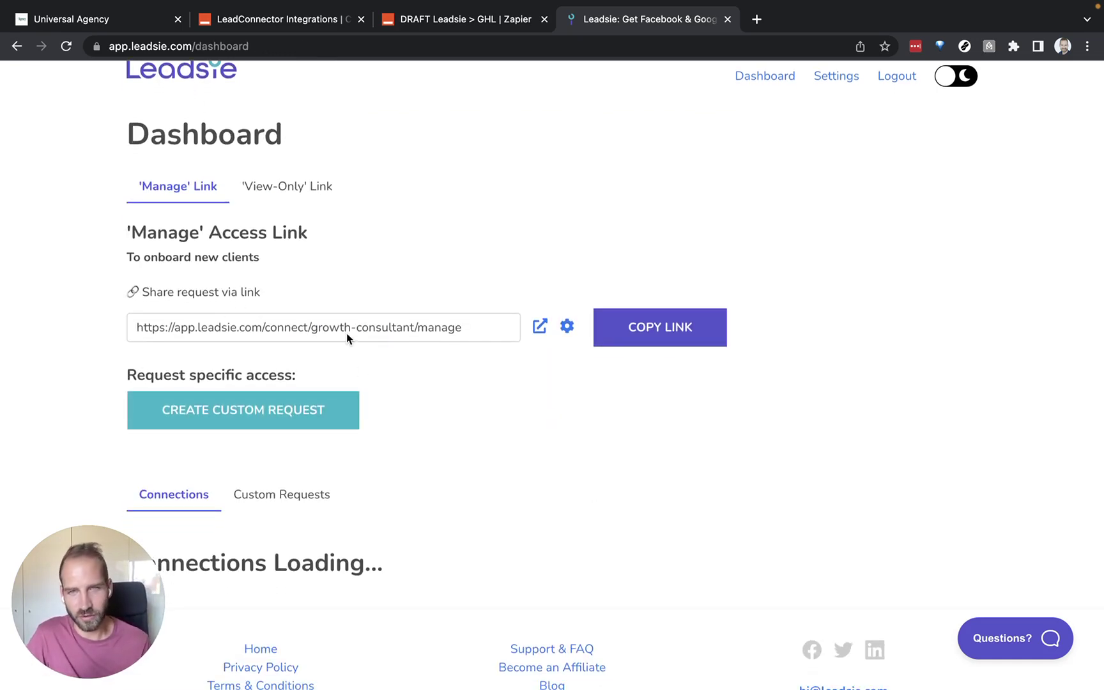
scroll(467, 414, "up", 1)
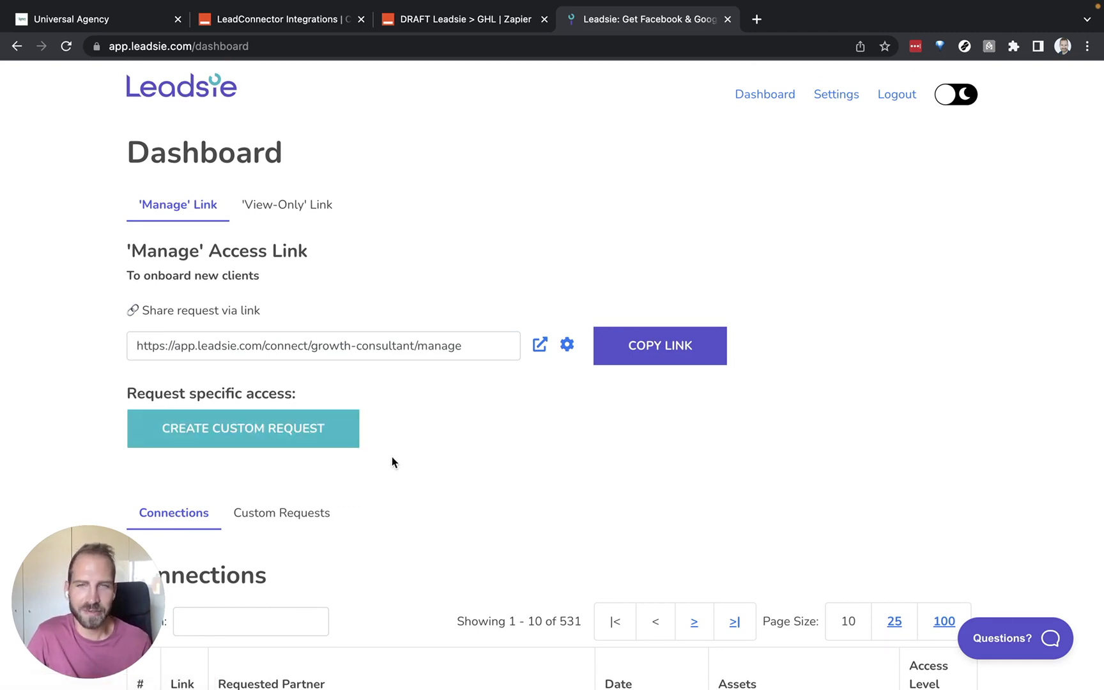
- Start a custom request with Ad Account off and Google Ads, Analytics and Business Profile on
left_click(253, 430)
scroll(777, 419, "down", 4)
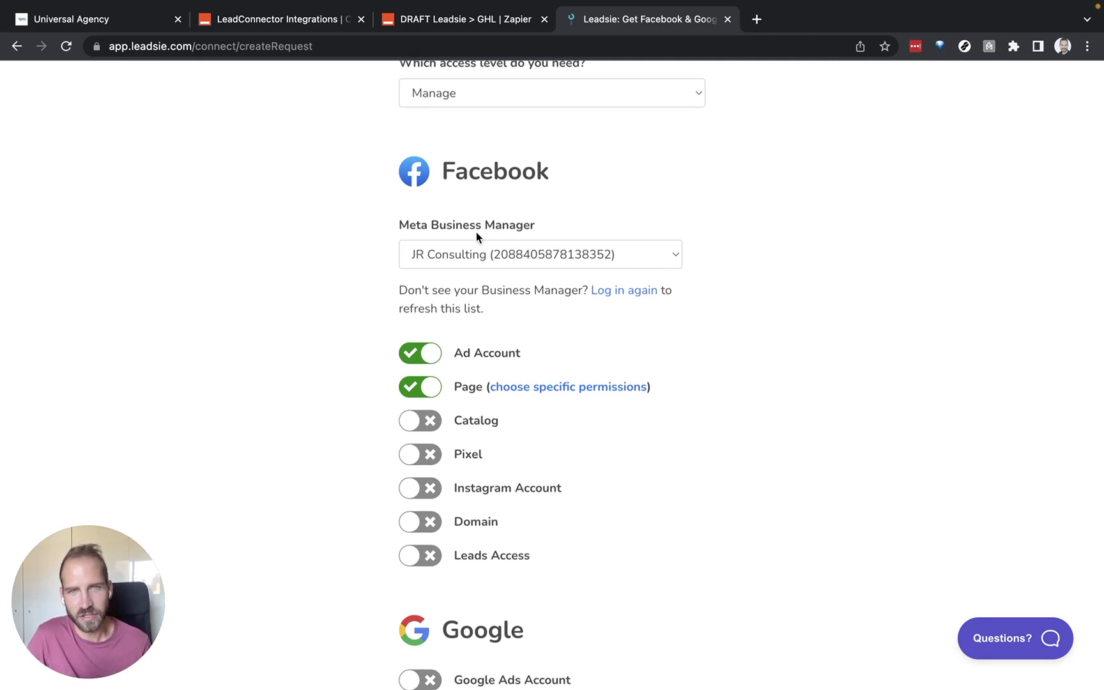
scroll(469, 338, "down", 1)
left_click(414, 327)
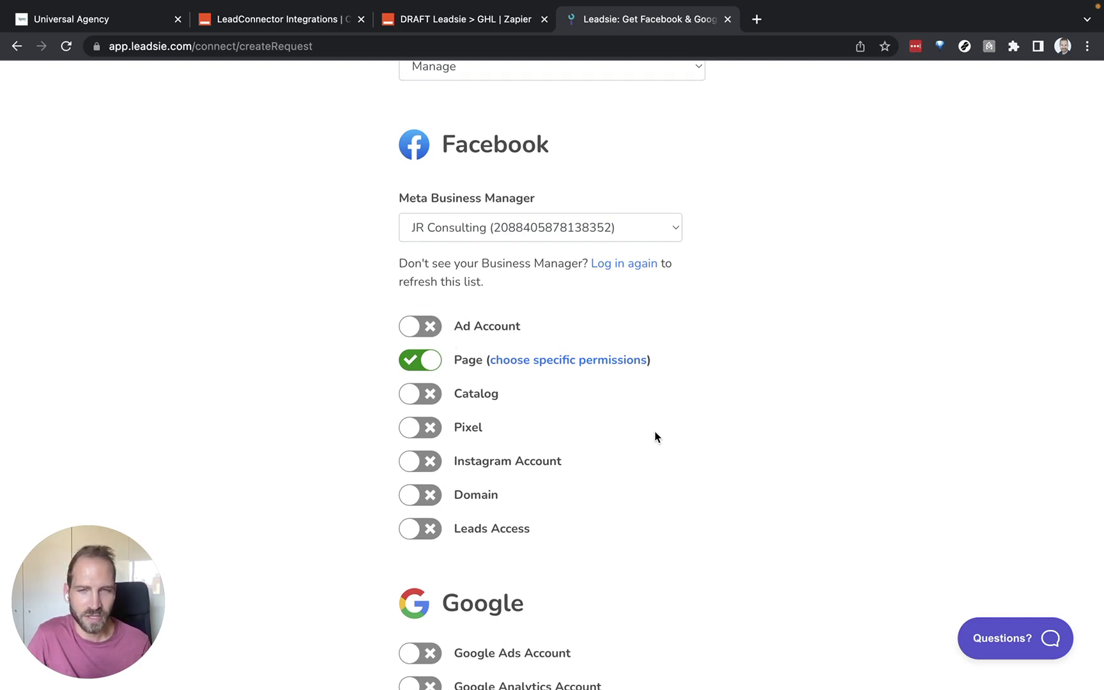
scroll(623, 480, "down", 5)
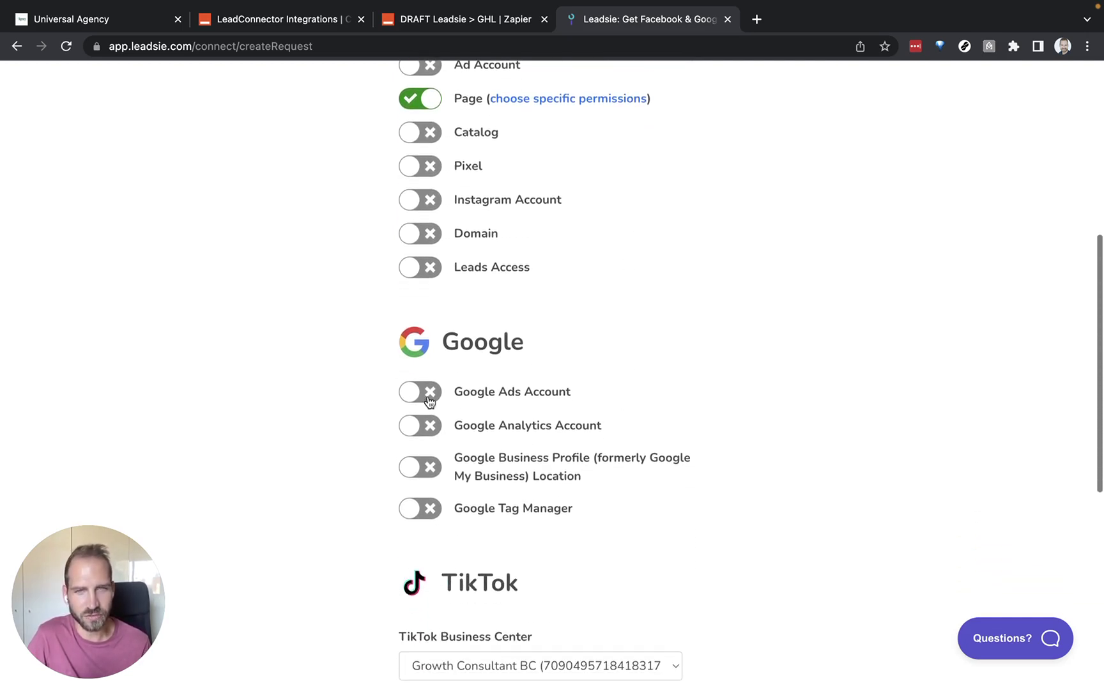
left_click(423, 392)
scroll(406, 428, "down", 1)
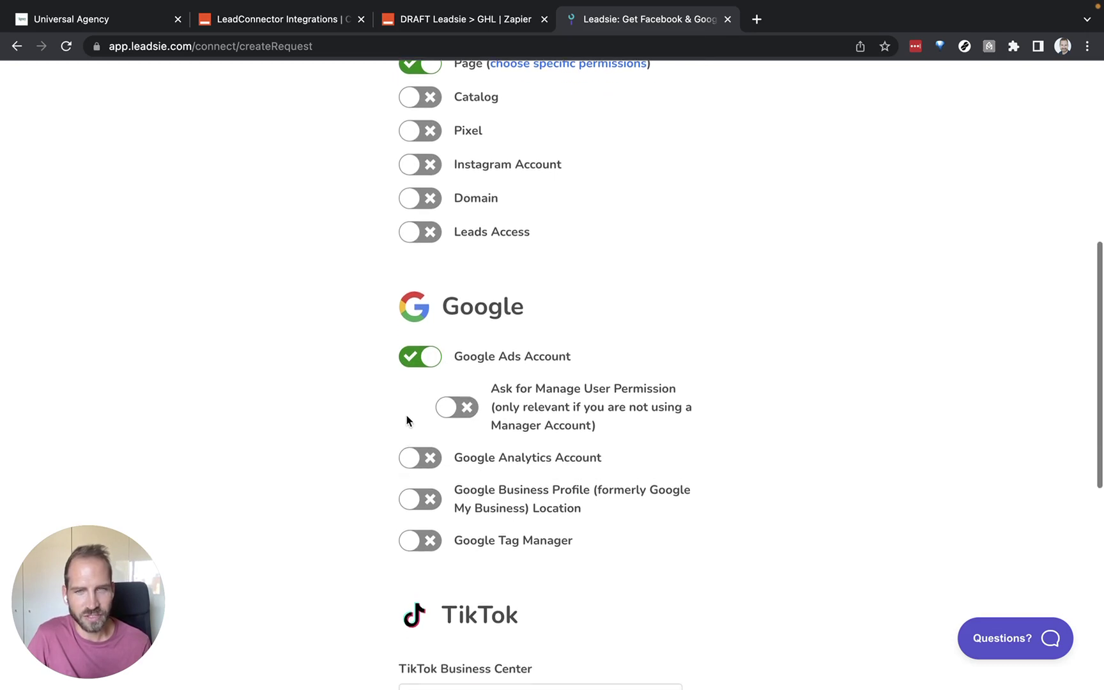
left_click(419, 457)
scroll(509, 472, "down", 1)
left_click(510, 476)
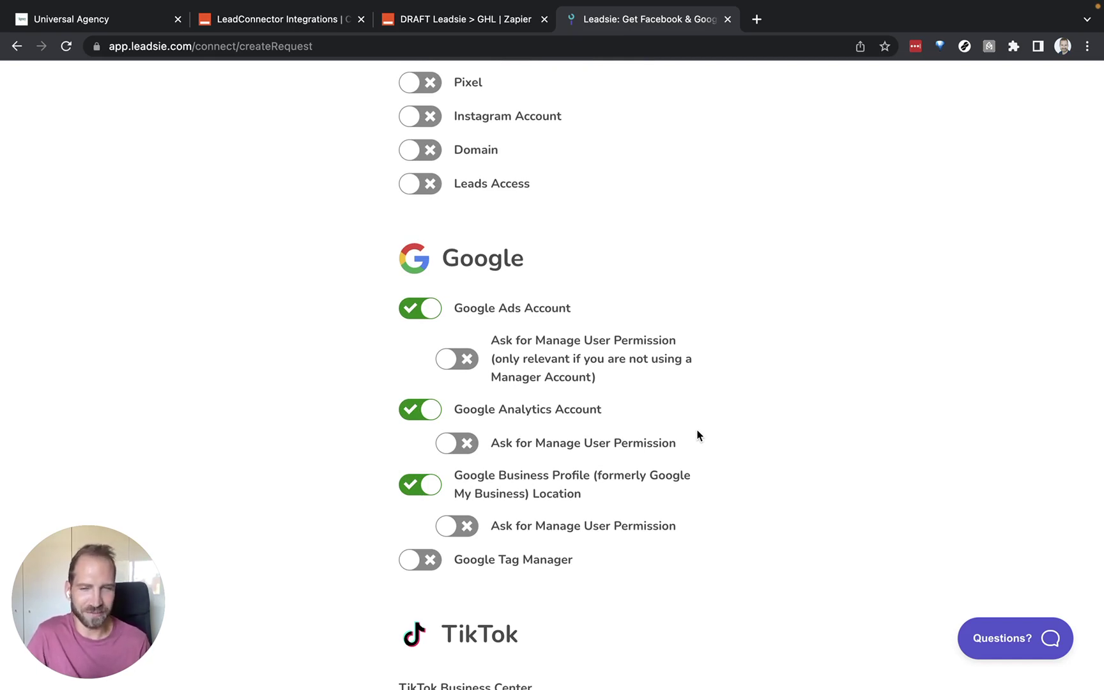
- Create the custom access request and copy its share link
scroll(837, 429, "down", 5)
scroll(479, 448, "down", 1)
scroll(567, 517, "down", 2)
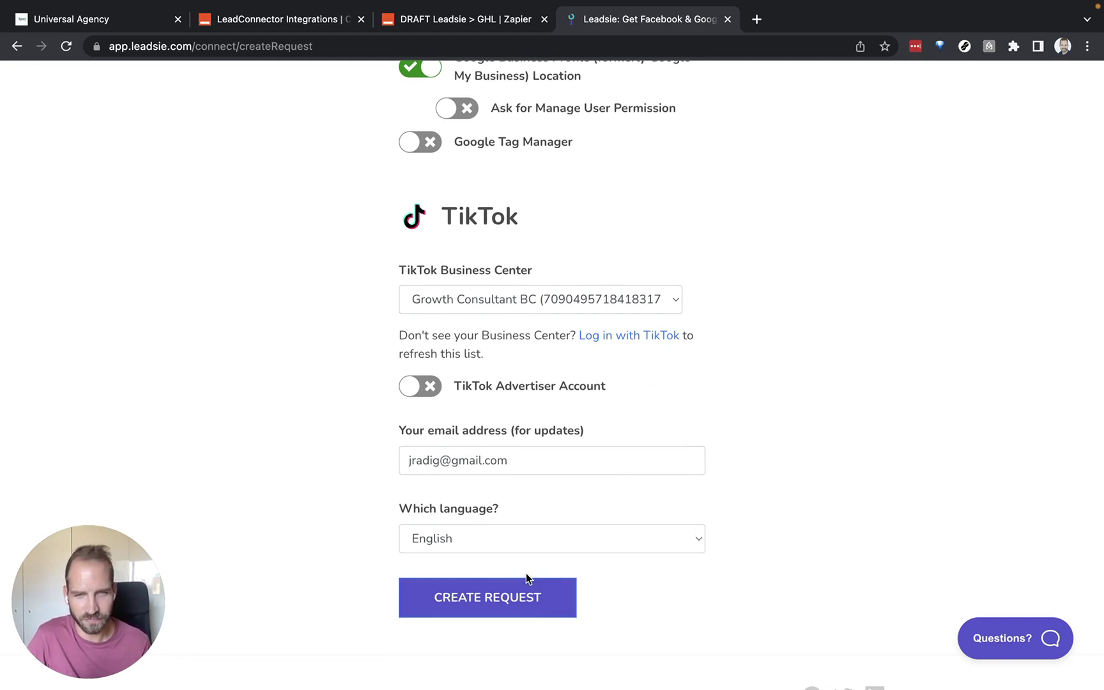
left_click(463, 608)
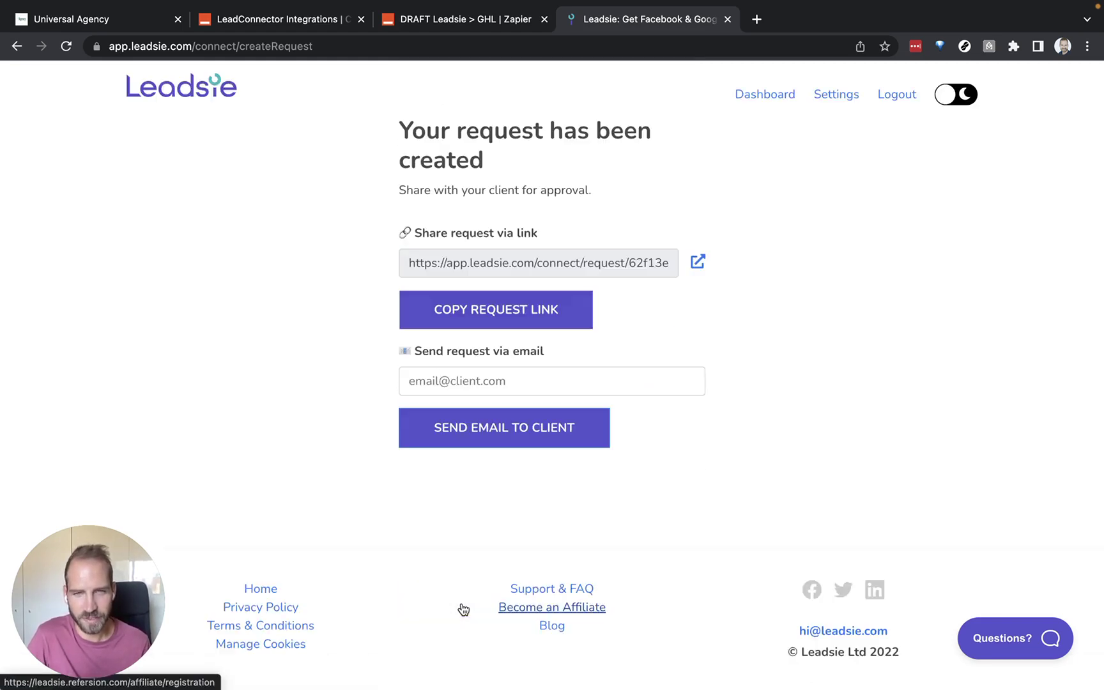
left_click(504, 313)
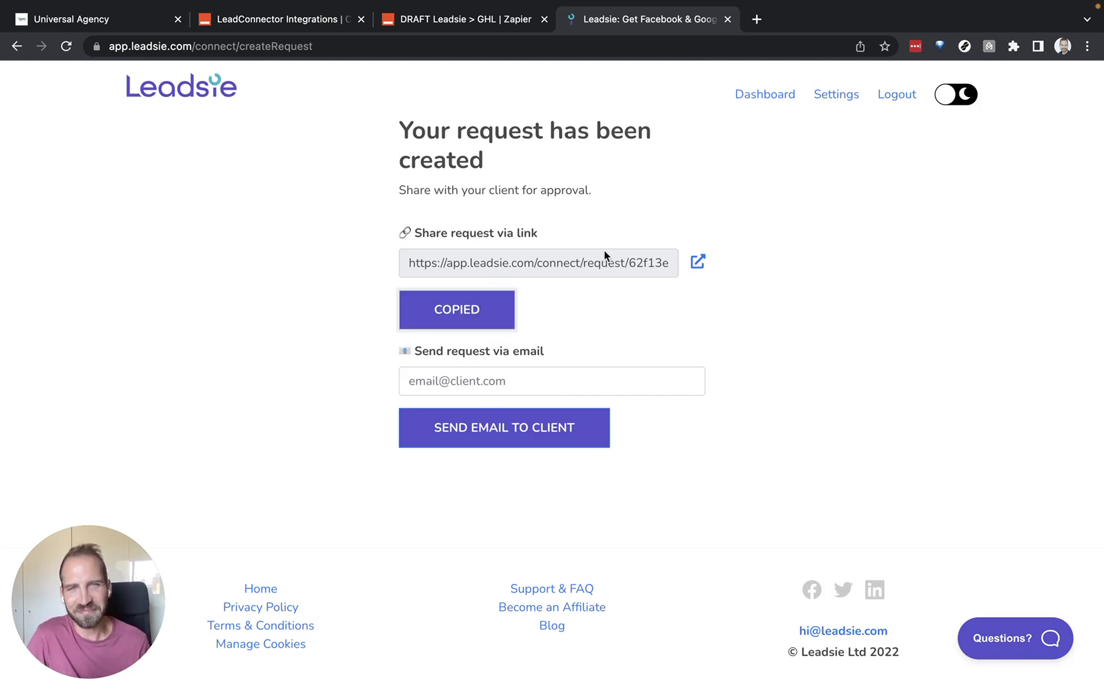
- In GoHighLevel's Client Won > Send Access Request workflow, inspect the Opportunity Status Changed trigger without changes
left_click(116, 19)
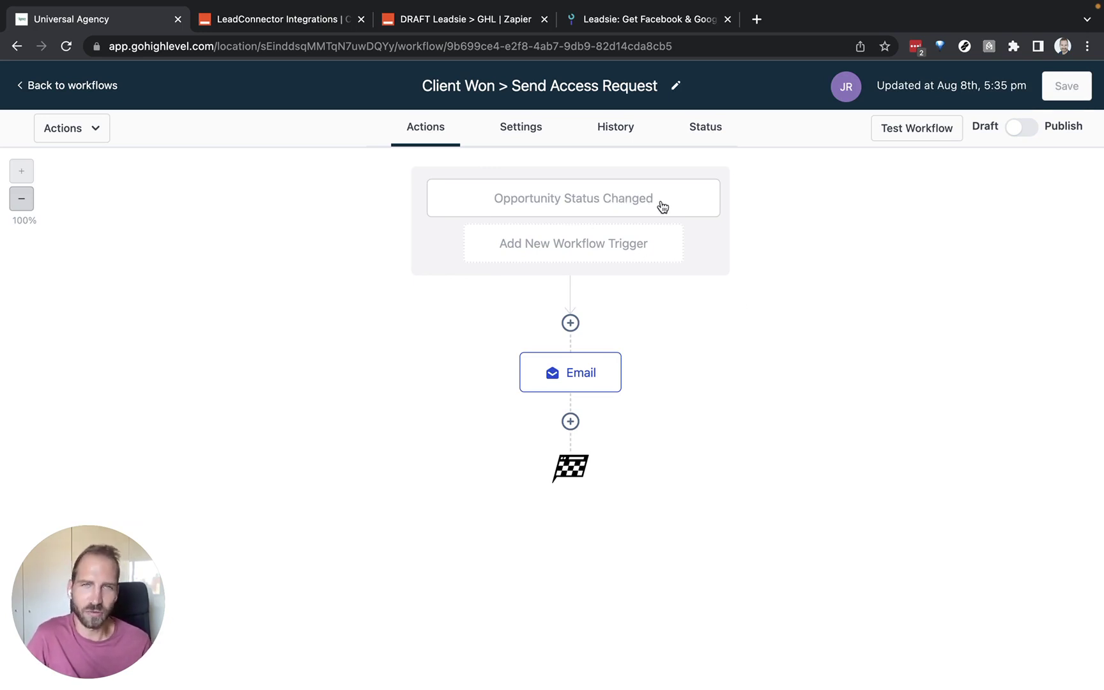
left_click(662, 206)
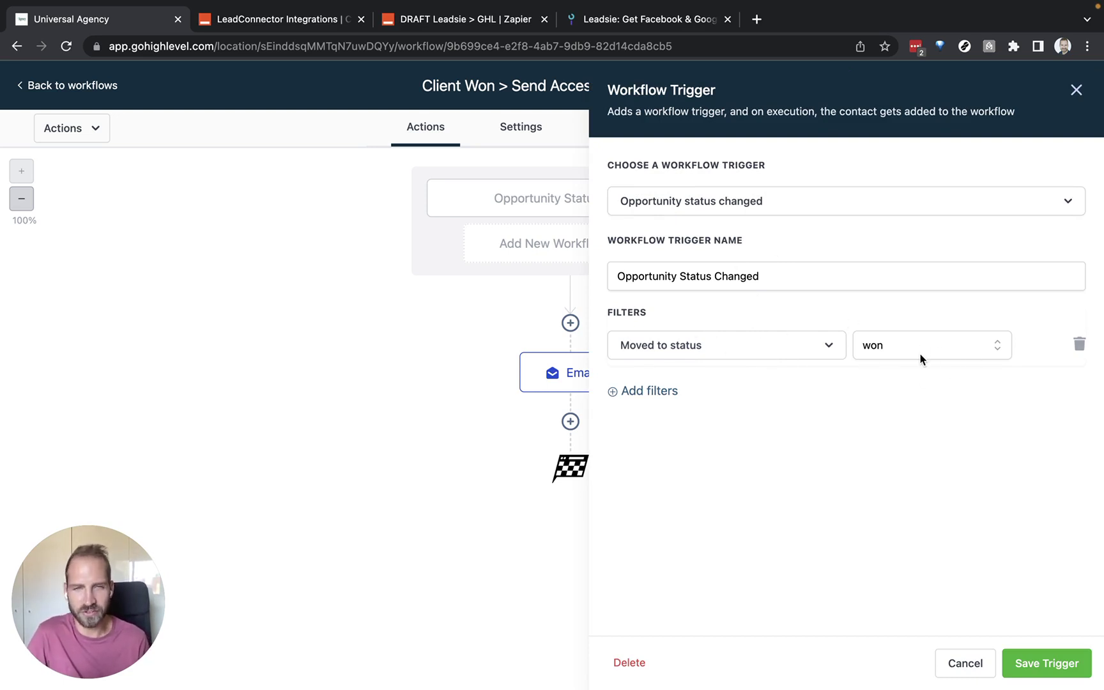
left_click(963, 662)
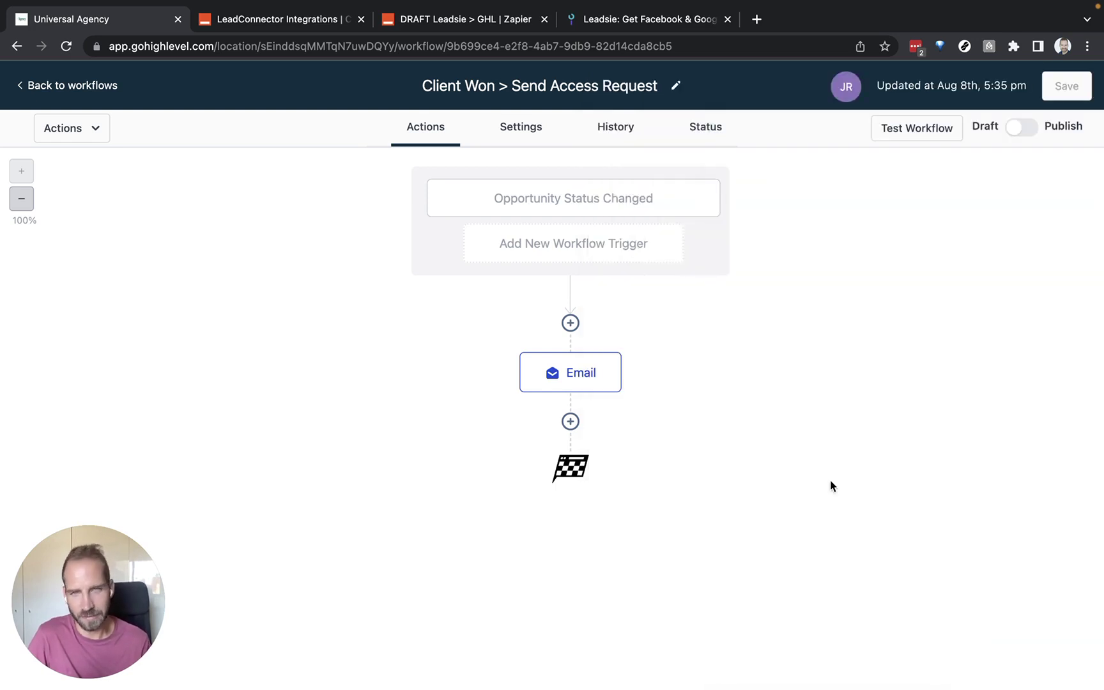
- In the Email action, open the link editor for 'via this link' showing the Leadsie URL
left_click(579, 369)
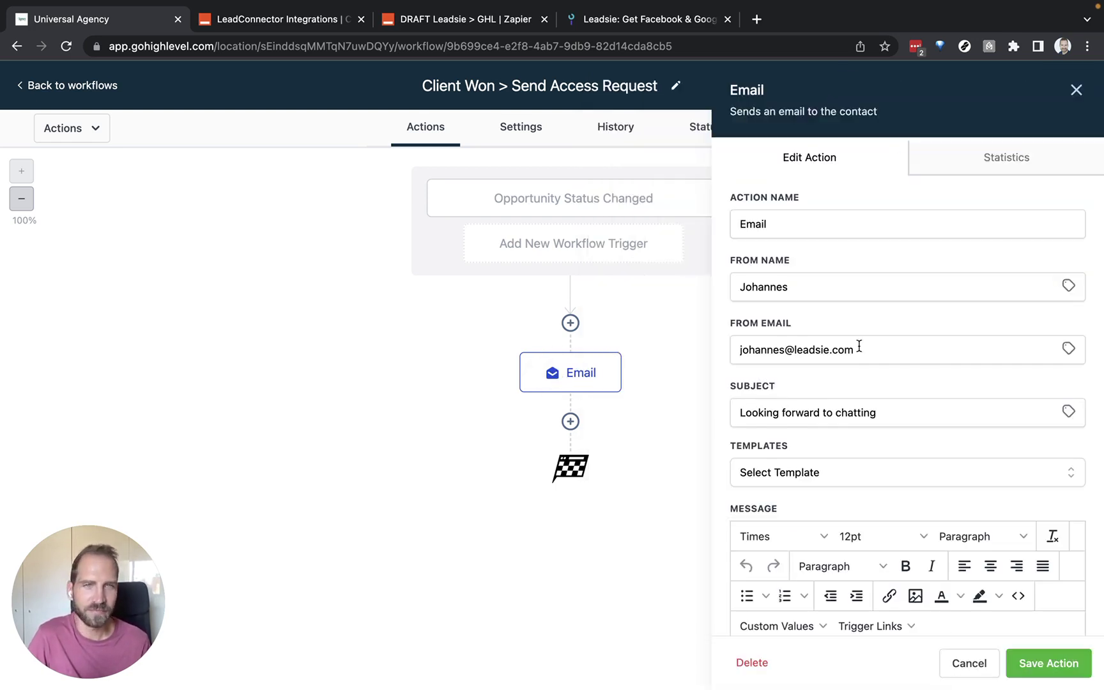
scroll(865, 291, "down", 5)
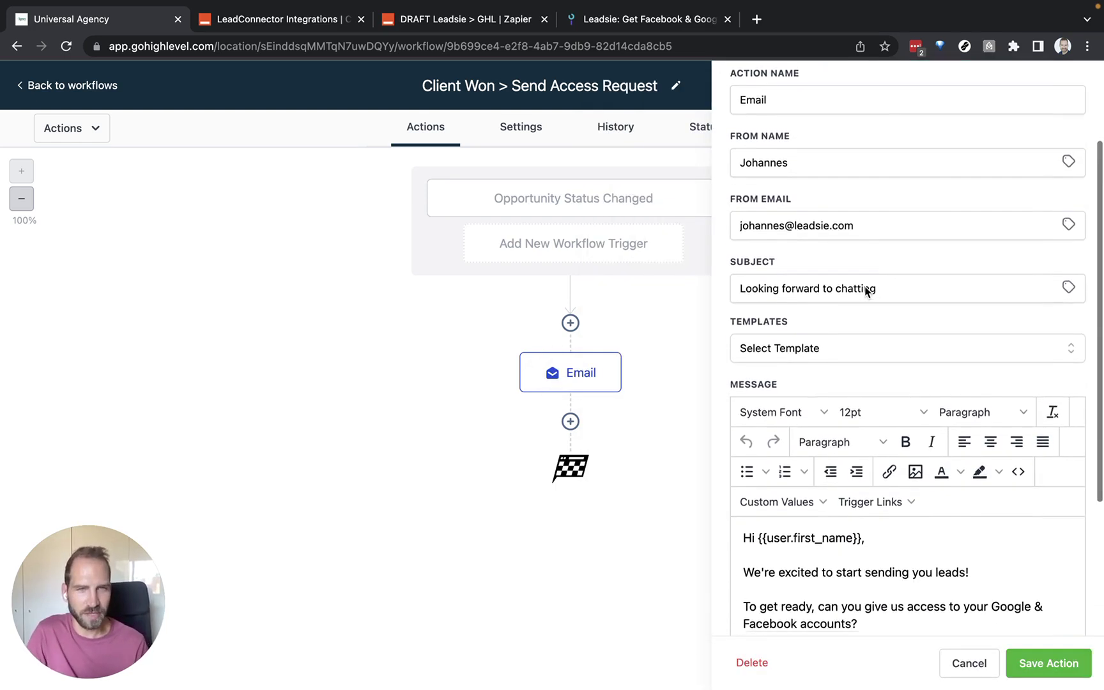
scroll(865, 285, "down", 3)
scroll(912, 394, "down", 1)
scroll(895, 378, "up", 1)
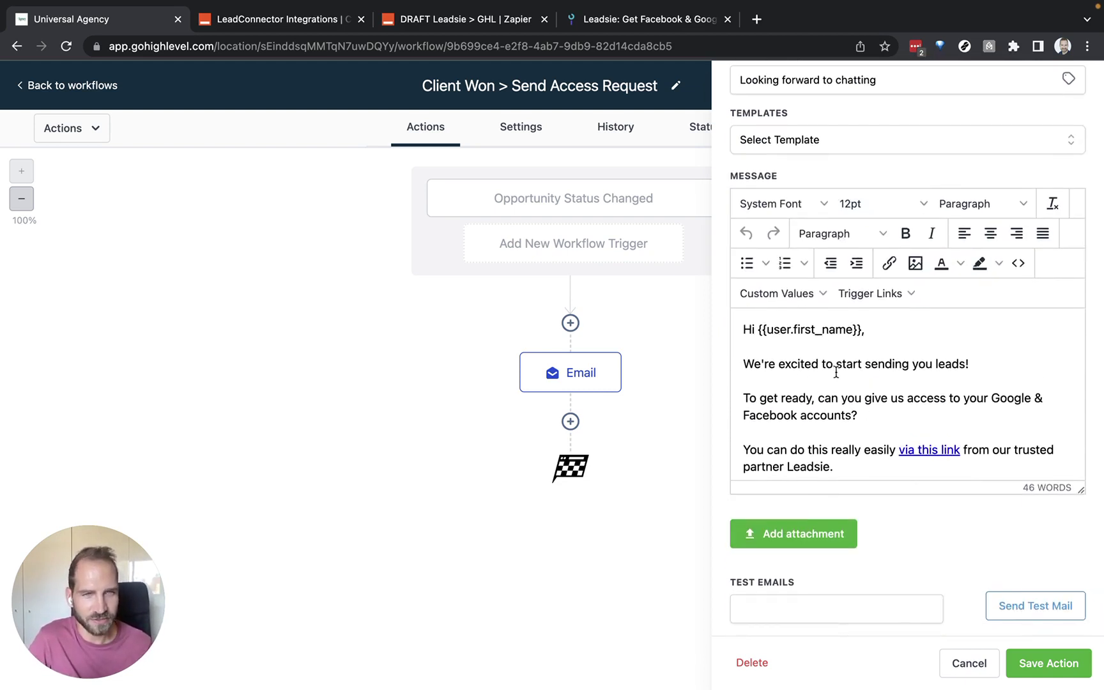
scroll(831, 401, "down", 1)
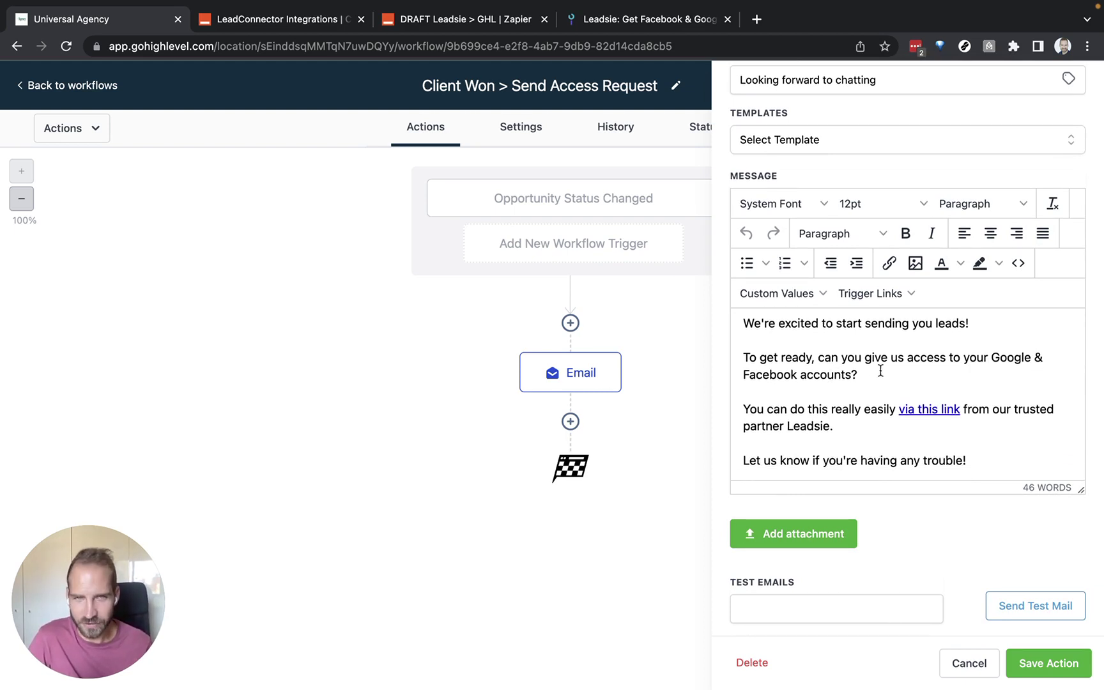
scroll(824, 382, "down", 1)
scroll(825, 403, "down", 1)
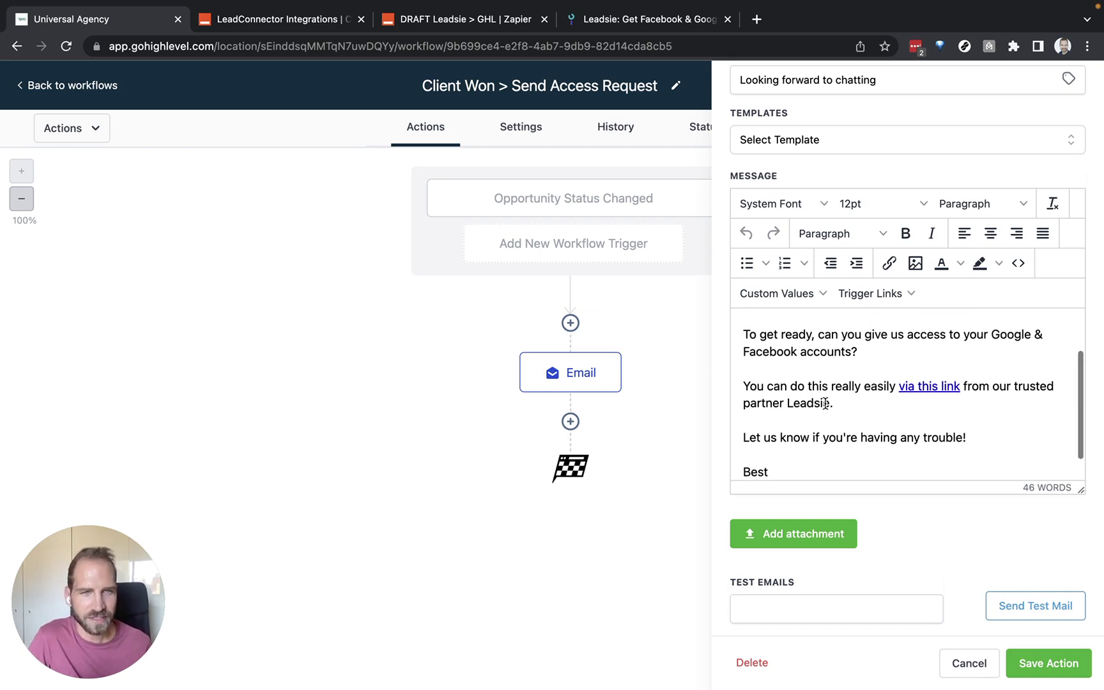
left_click(920, 386)
left_click(889, 263)
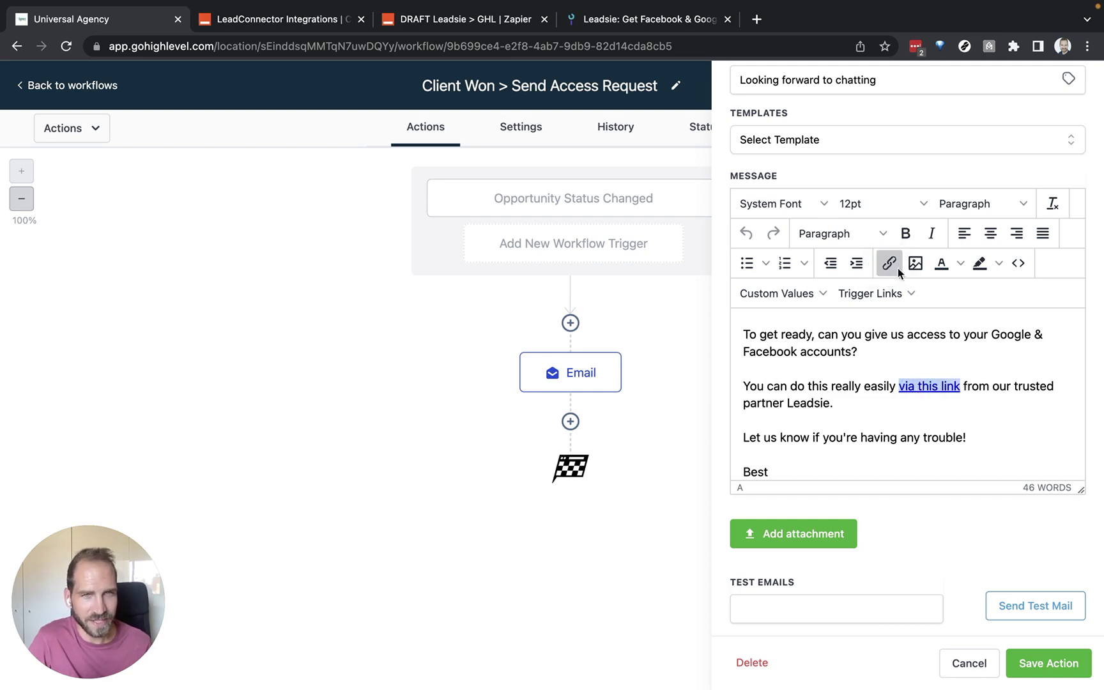
left_click(547, 314)
- Replace the link address with the Leadsie request URL ending ?customUserId={{contact.email}}
key("Right")
key("Right")
key("Right")
key("Right")
key("Right")
key("Right")
key("Right")
key("Right")
key("Right")
key("Right")
key("Right")
key("Right")
key("Right")
key("Right")
key("Right")
key("Right")
key("Right")
key("Right")
key("Right")
key("Right")
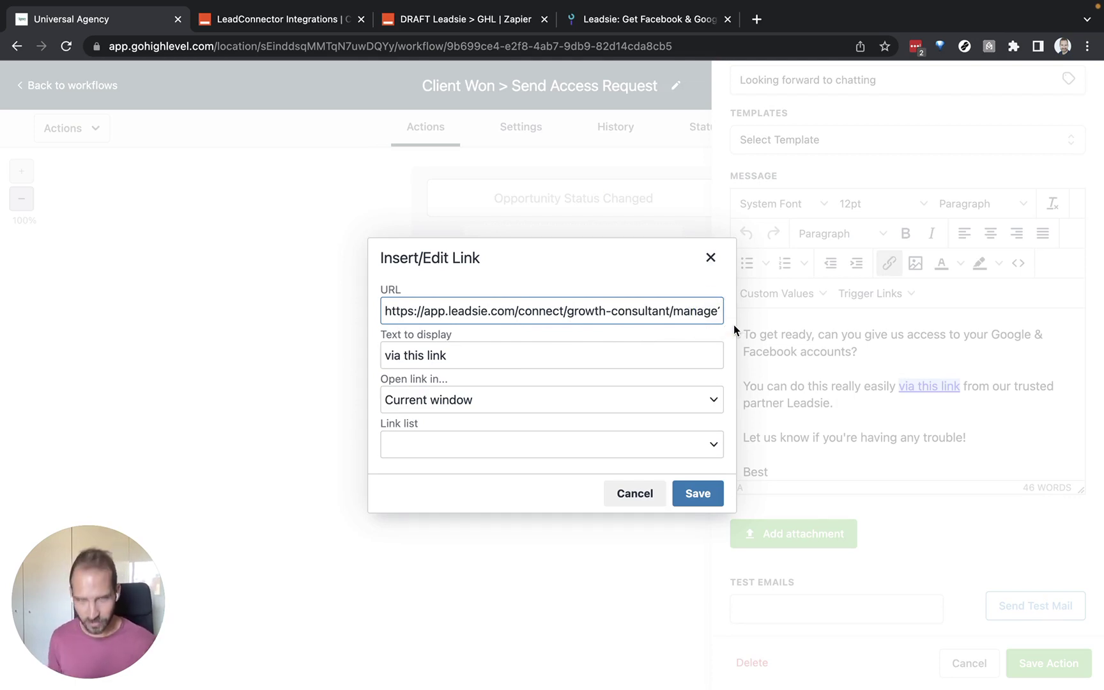
key("Right")
key("Right")
key("Right")
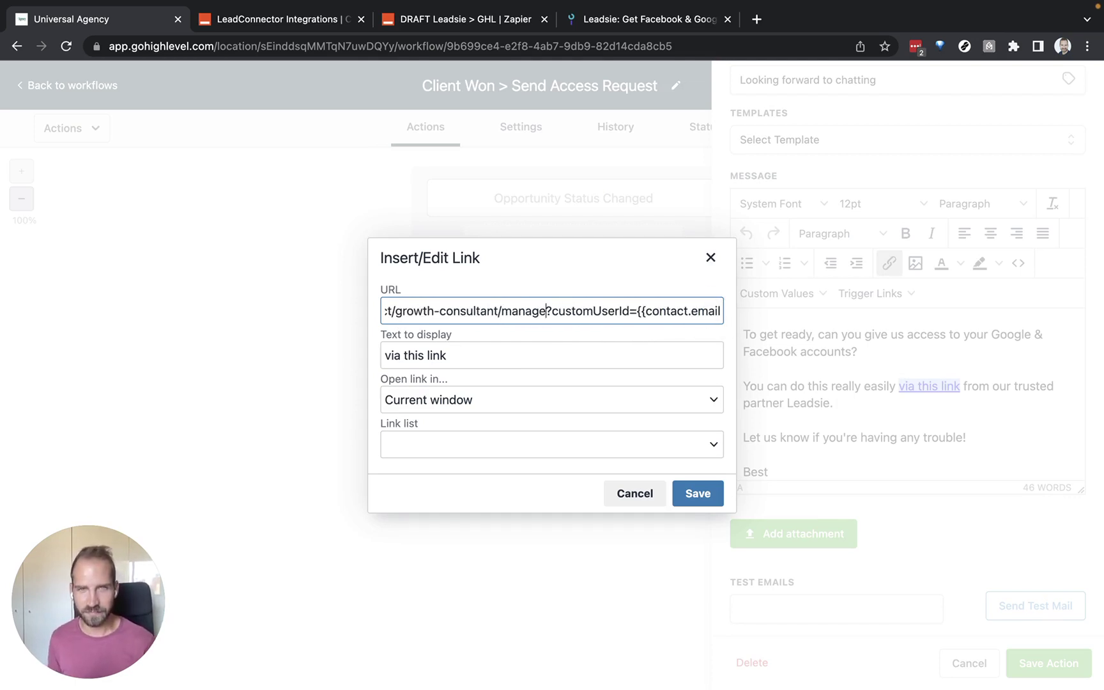
key("ctrl+v")
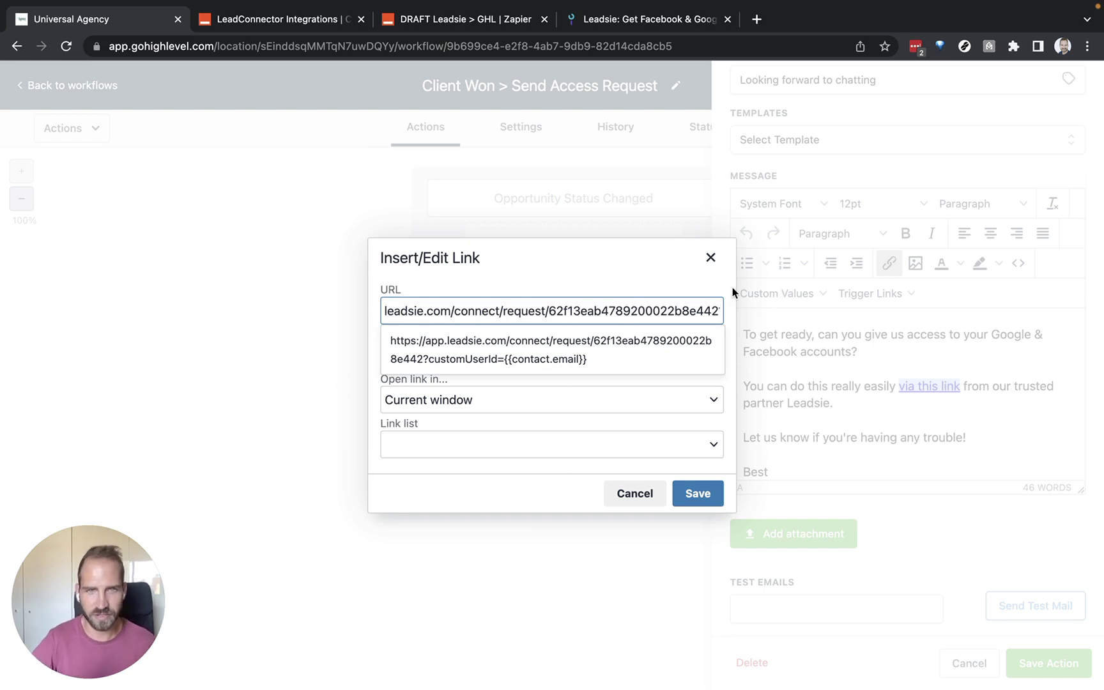
key("Right")
key("Right")
key("Right")
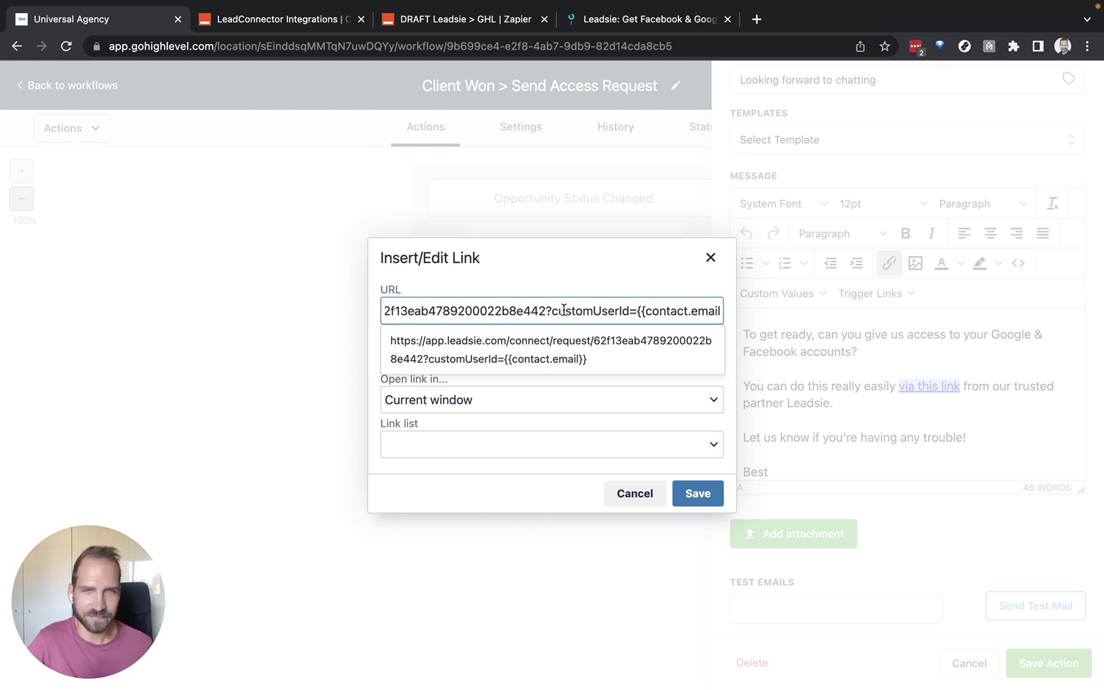
left_click_drag(547, 310, 637, 308)
left_click(627, 308)
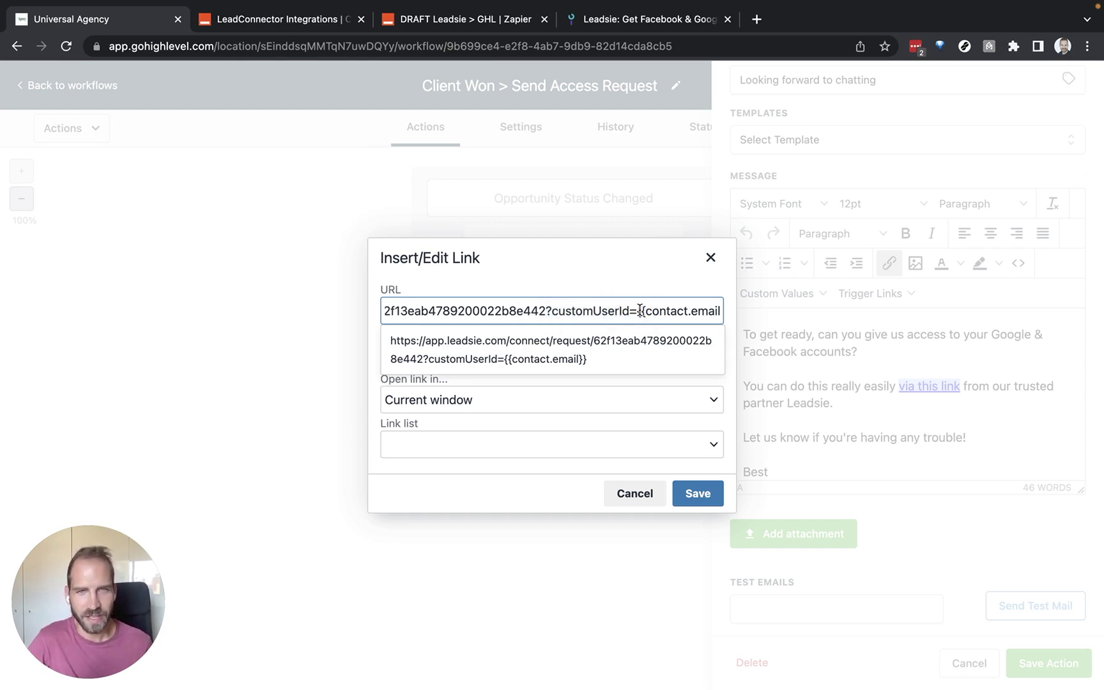
left_click(637, 311)
left_click_drag(638, 311, 717, 312)
left_click(591, 309)
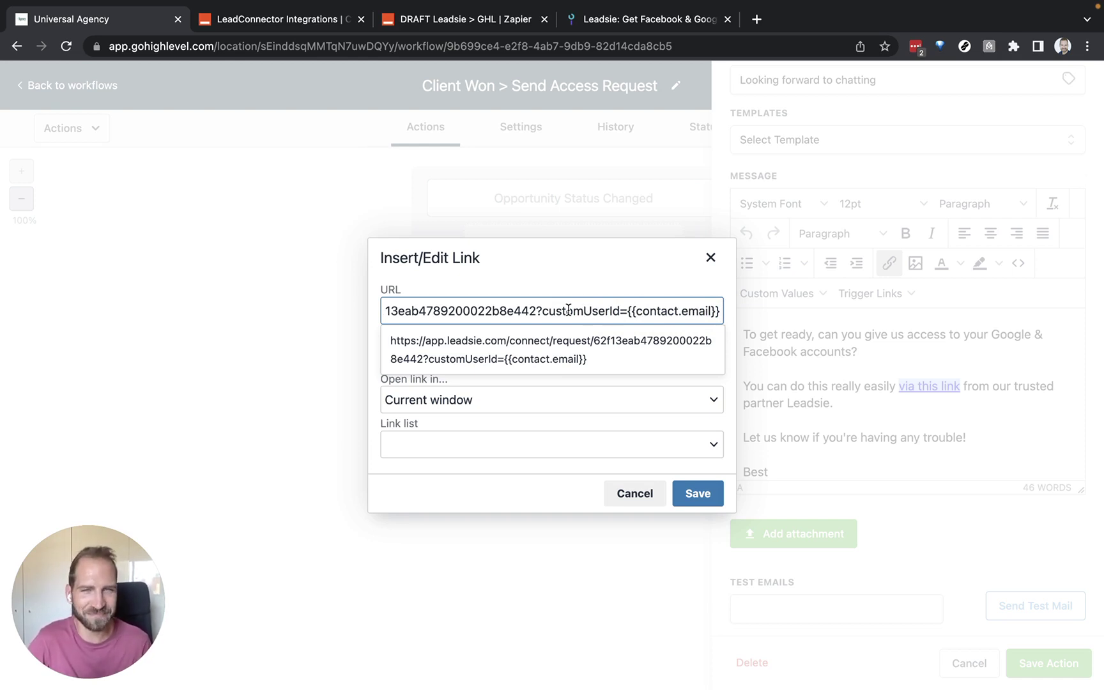
left_click(637, 311)
left_click_drag(636, 311, 730, 308)
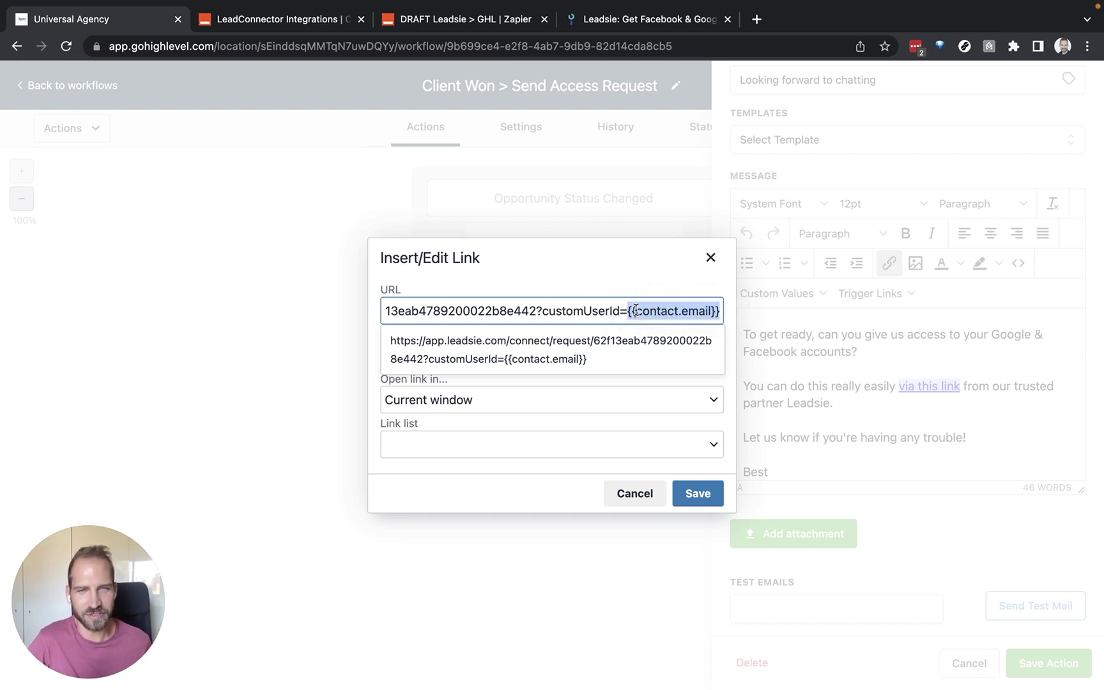
left_click(610, 290)
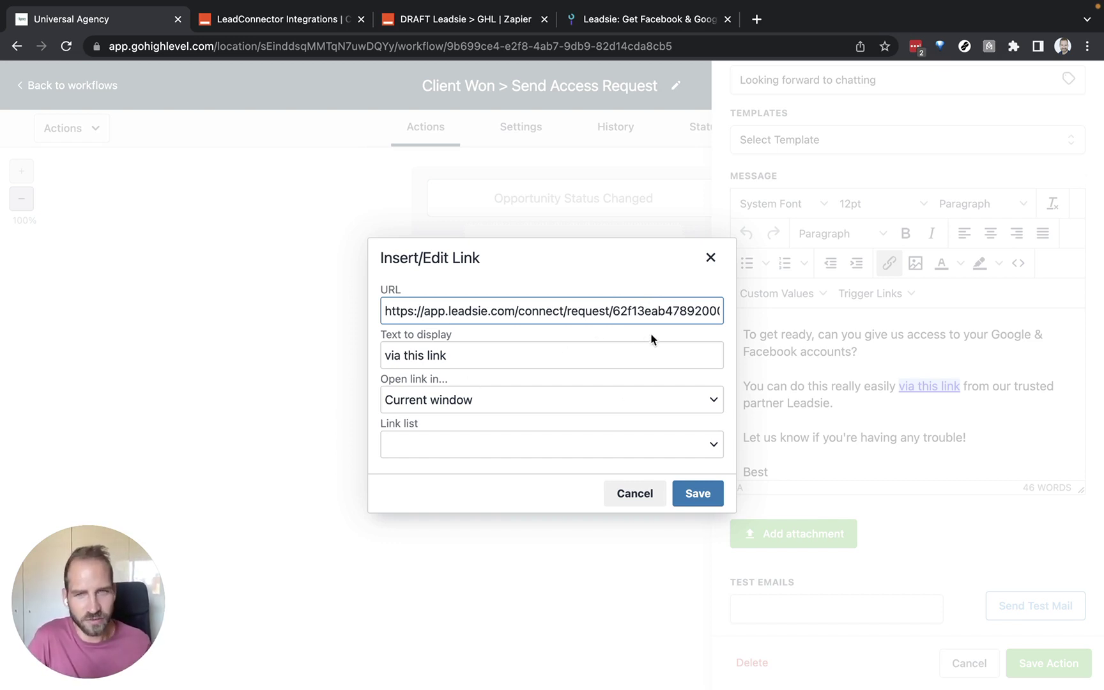
- Apply the edited link, save the Email action, then publish and save the workflow
left_click(695, 496)
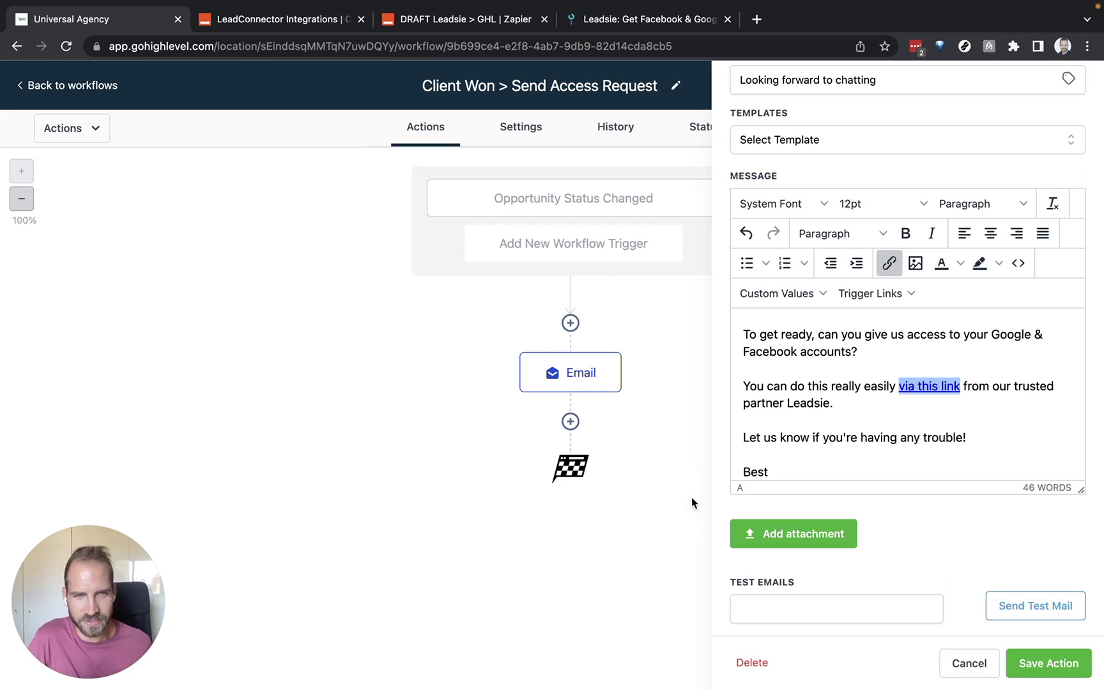
left_click(906, 415)
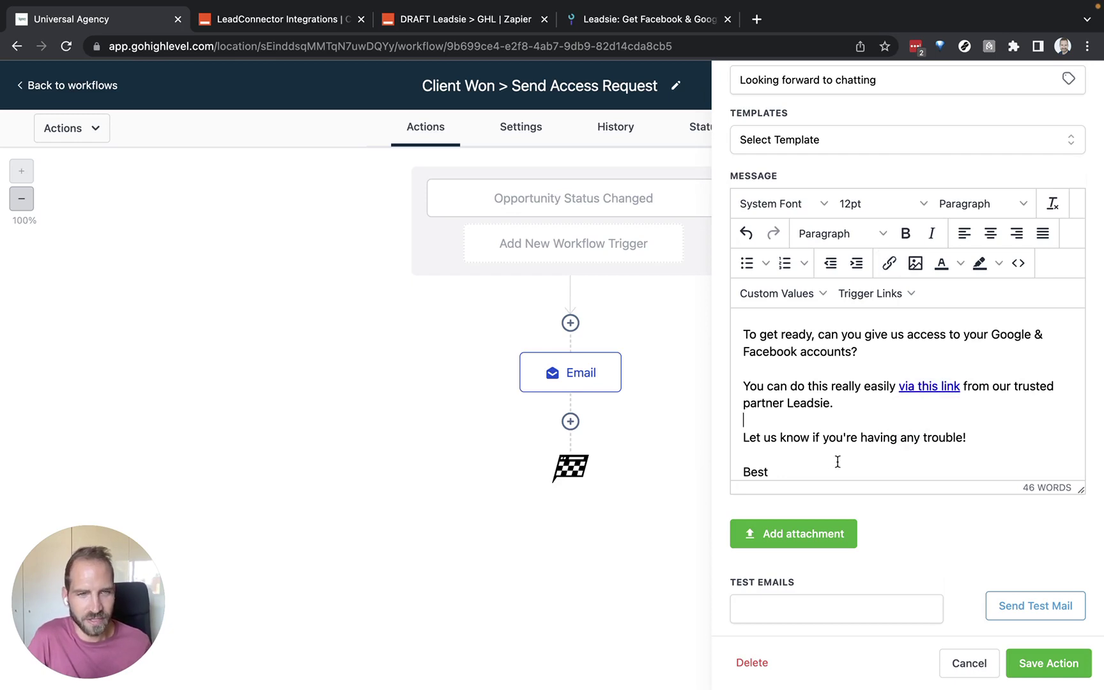
left_click(1052, 676)
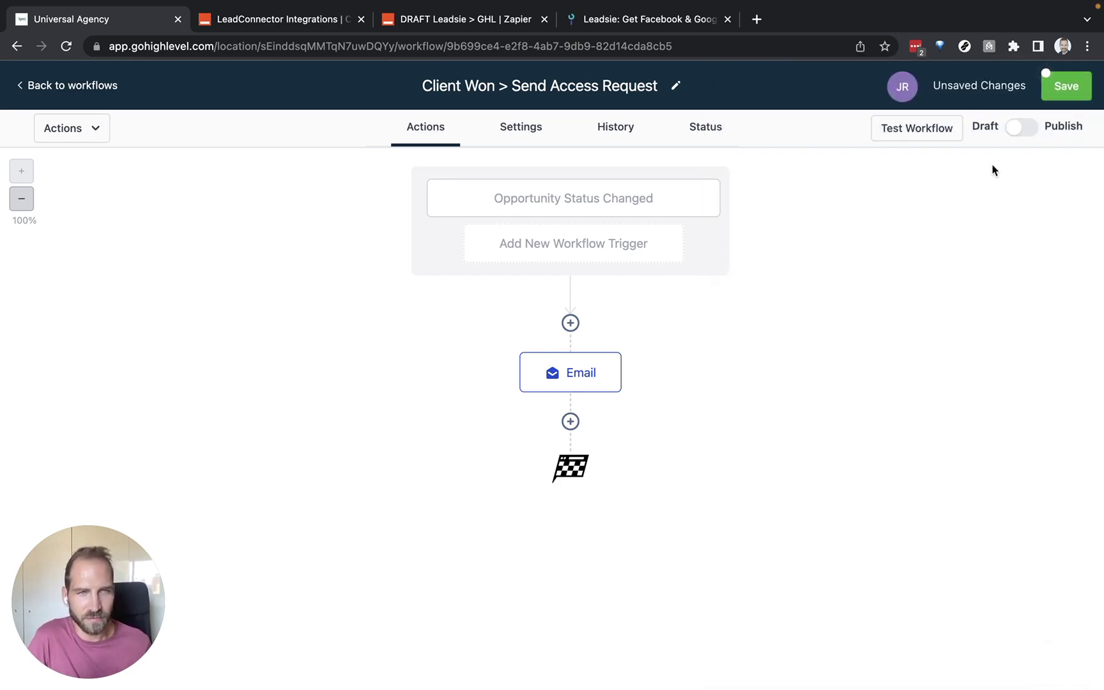
left_click(1021, 128)
left_click(1084, 91)
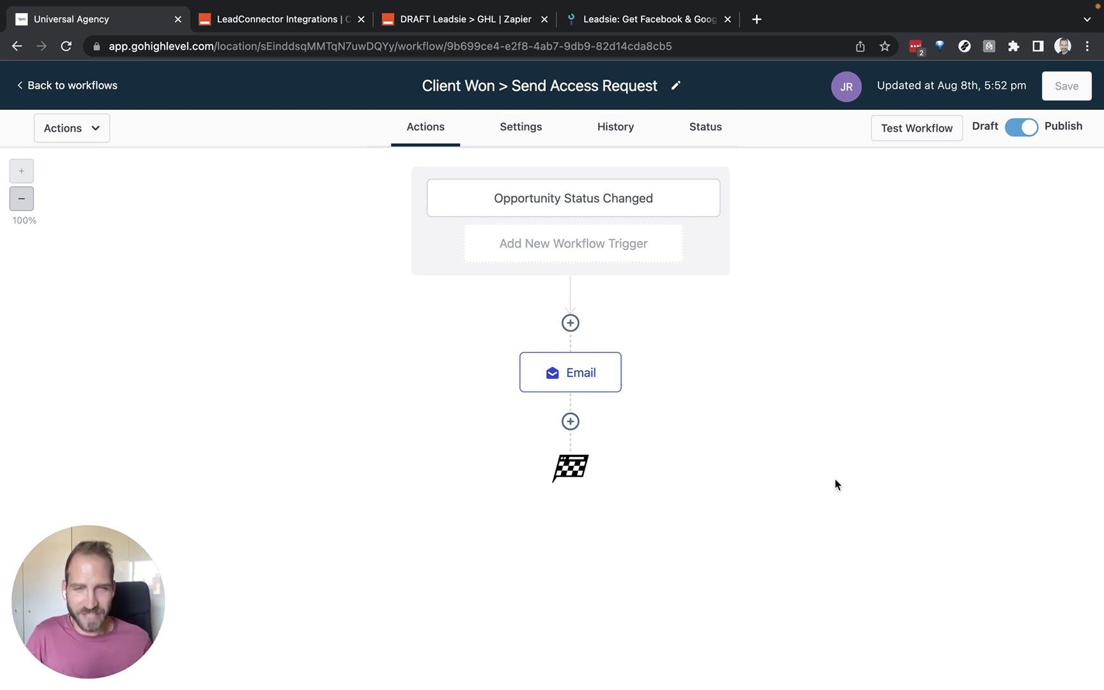
- From Zapier's LeadConnector integrations page, start a new draft zap with LeadConnector as trigger
left_click(296, 26)
scroll(868, 318, "up", 2)
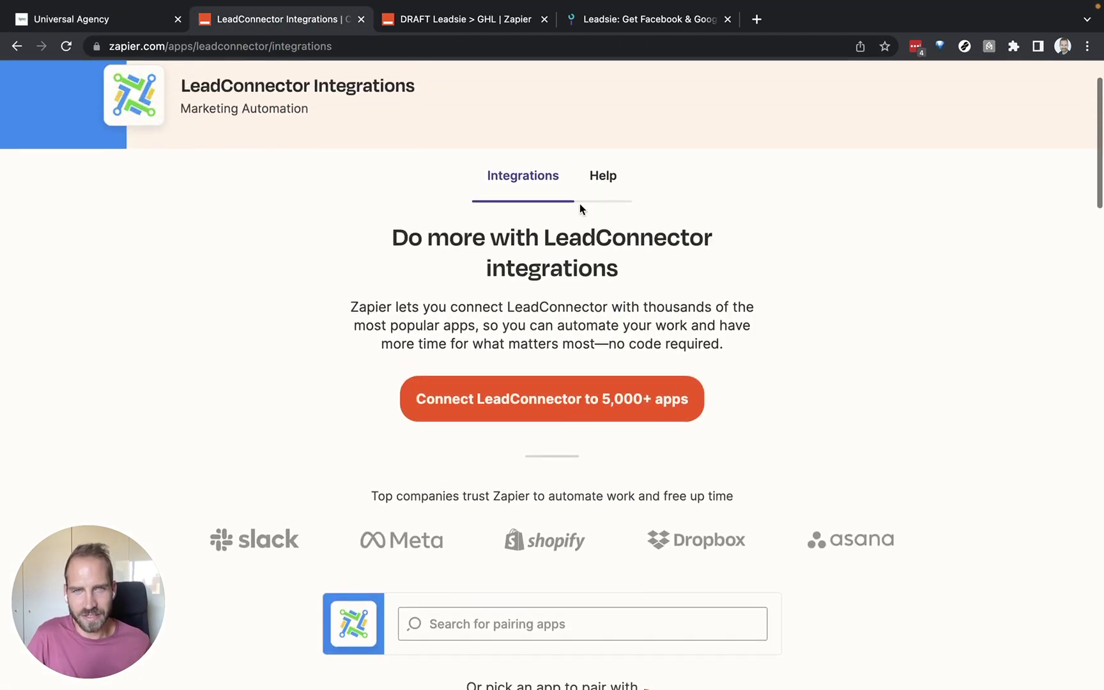
left_click(618, 234)
double_click(617, 234)
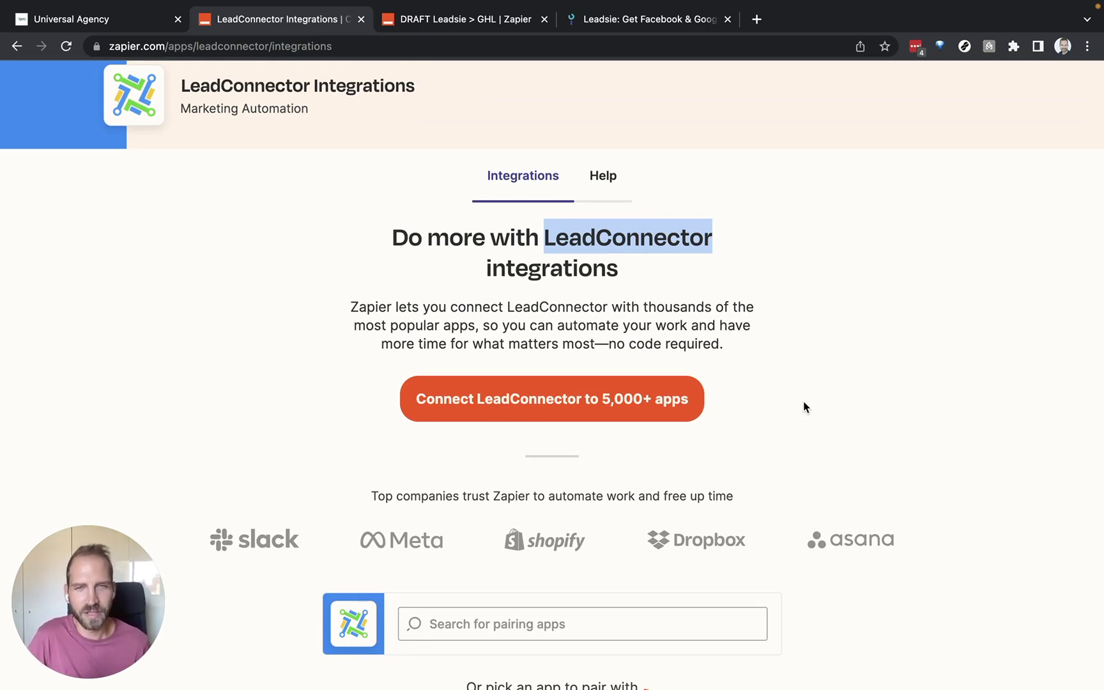
left_click(254, 40)
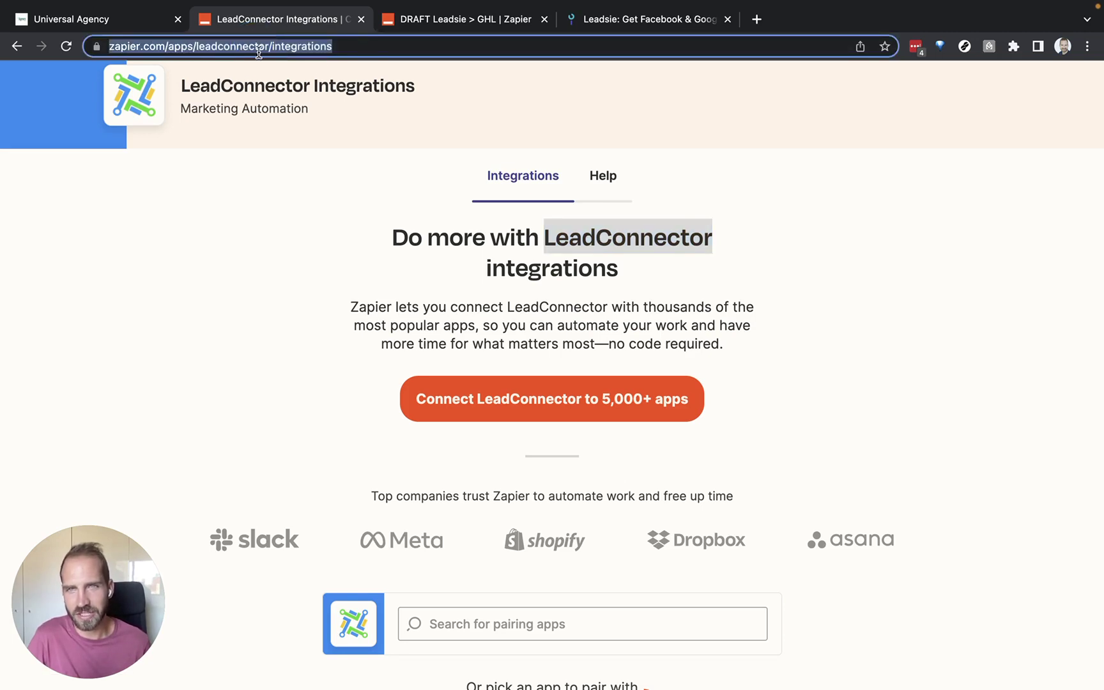
left_click(770, 379)
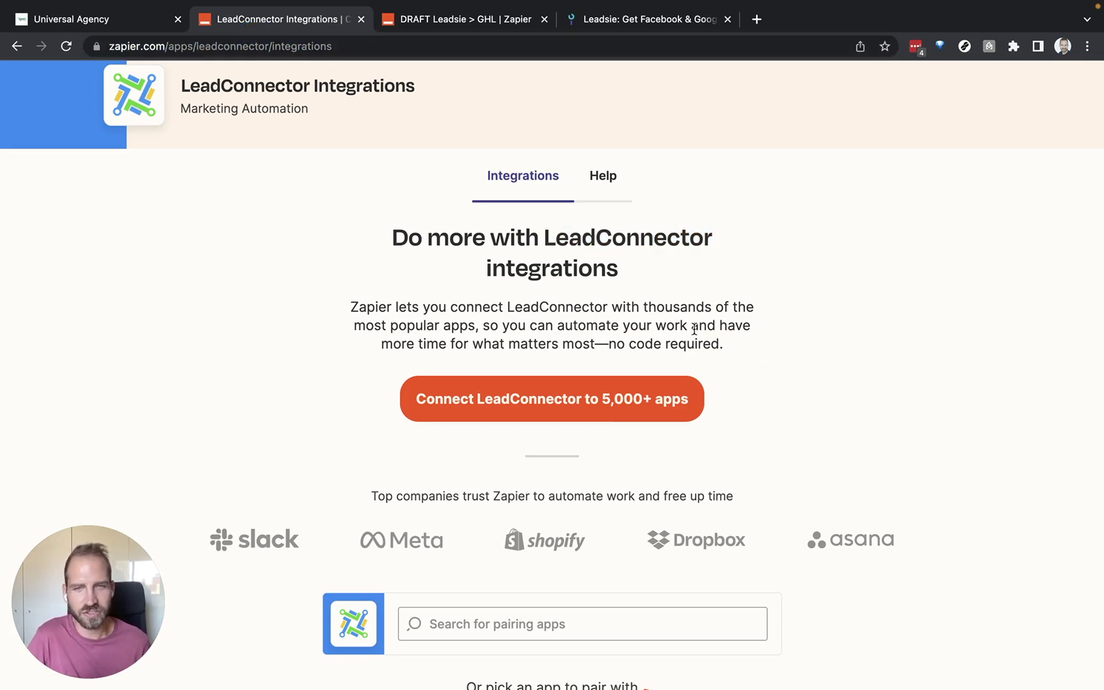
left_click(585, 394)
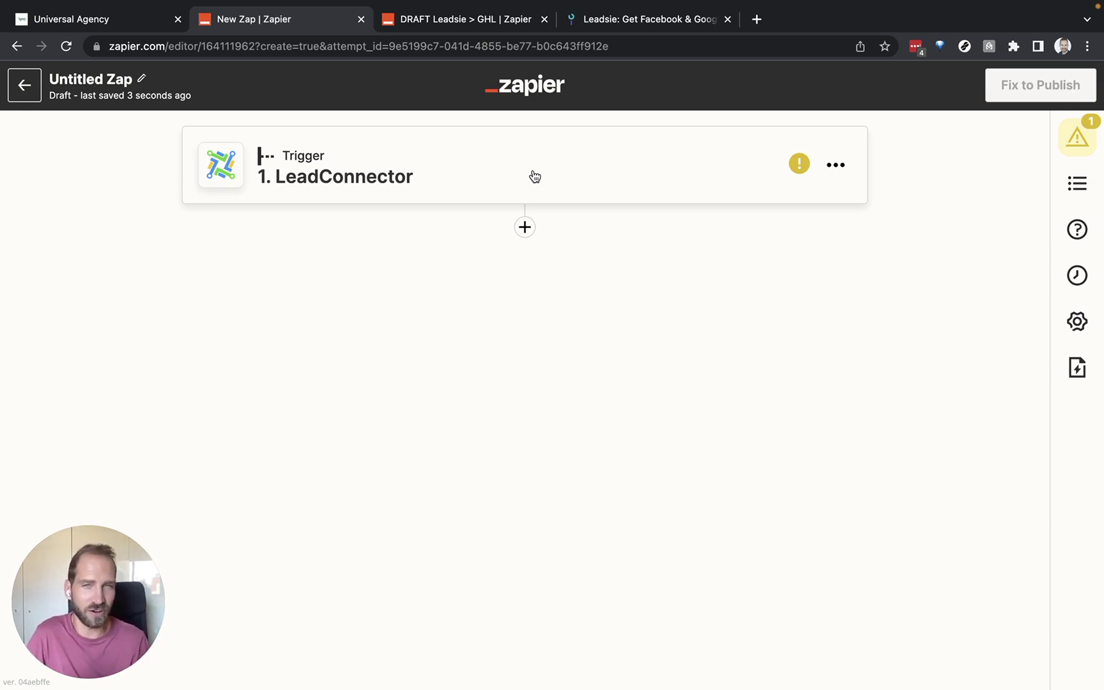
- Change the zap trigger to Webhooks by Zapier with the Catch Hook event
left_click(537, 177)
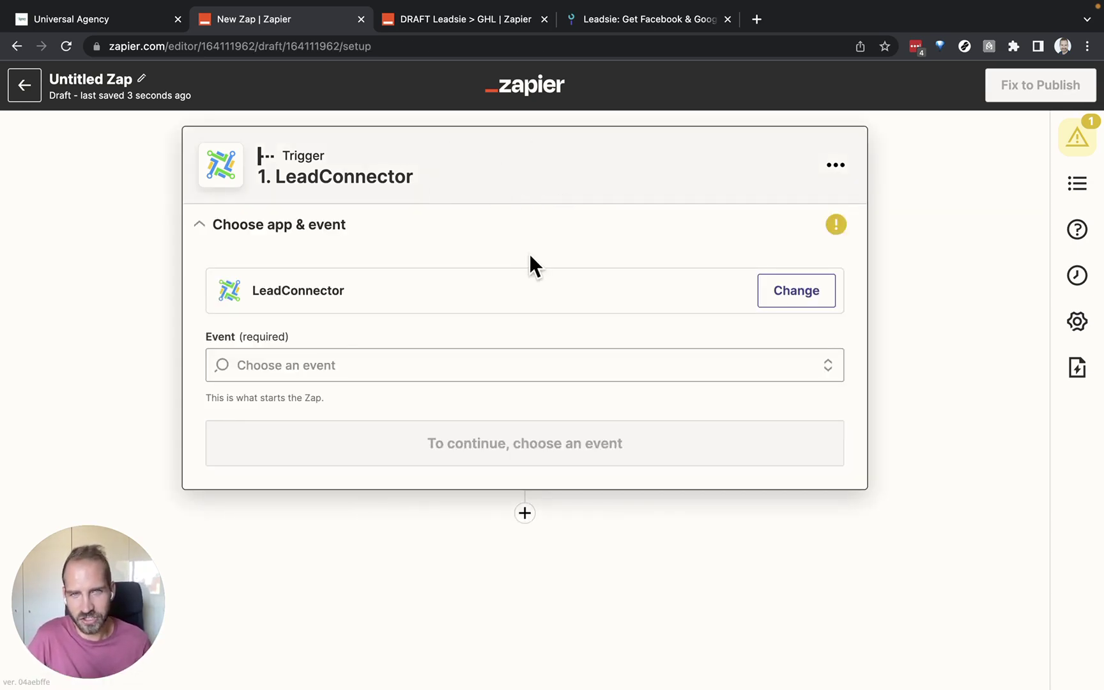
left_click(787, 290)
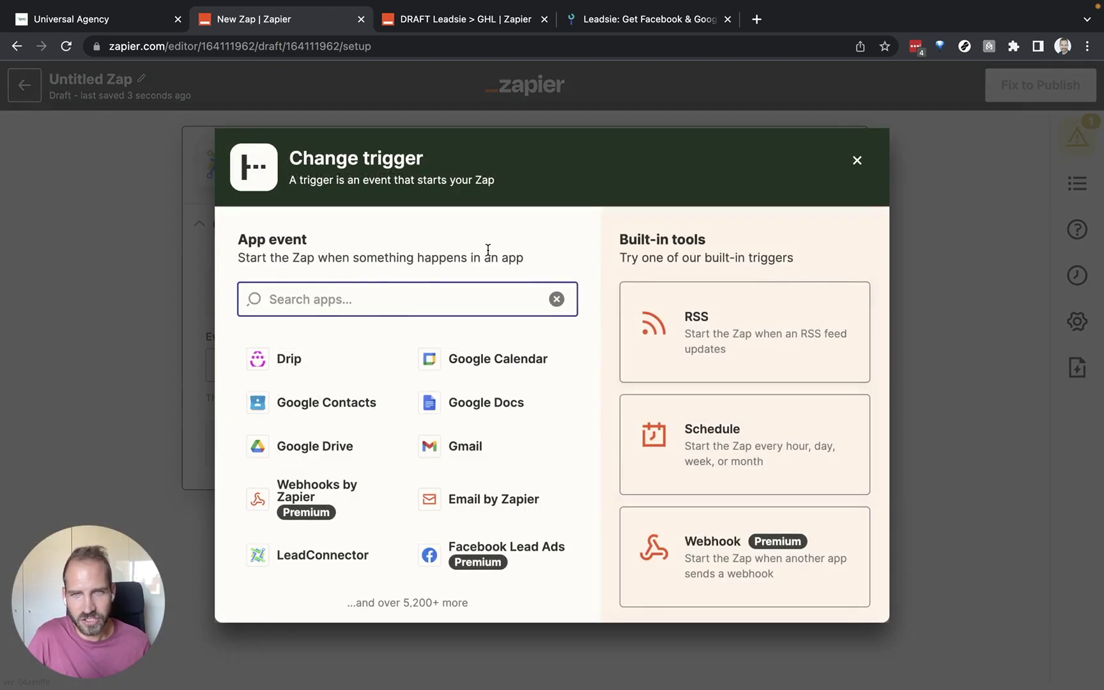
type("d")
key("BackSpace")
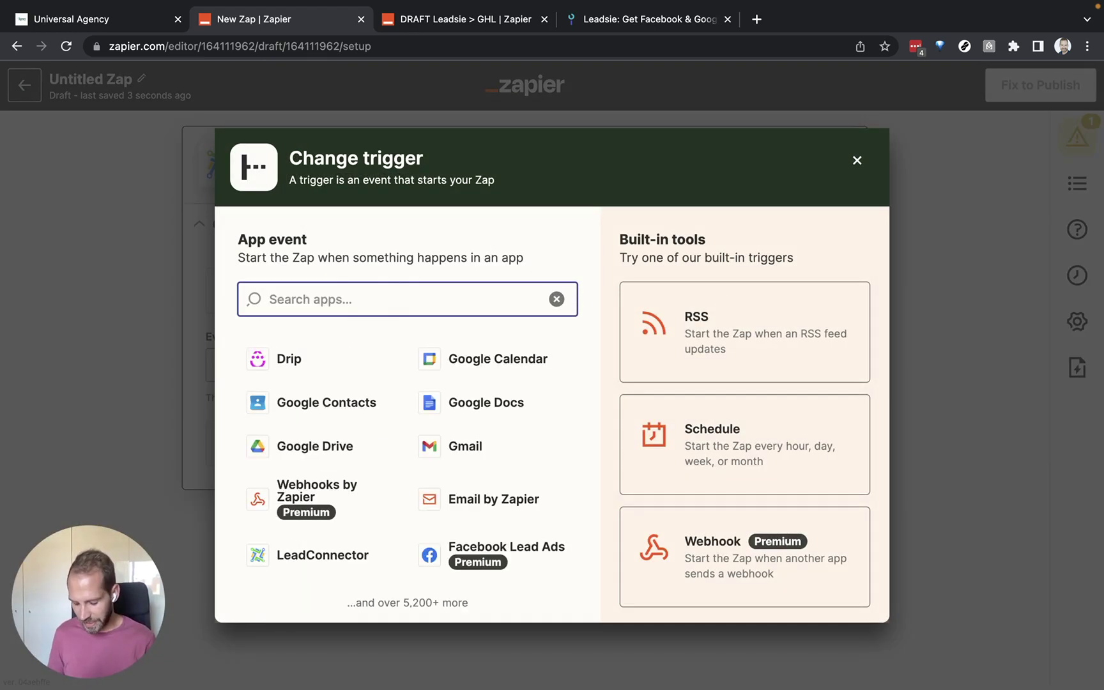
type("webhook")
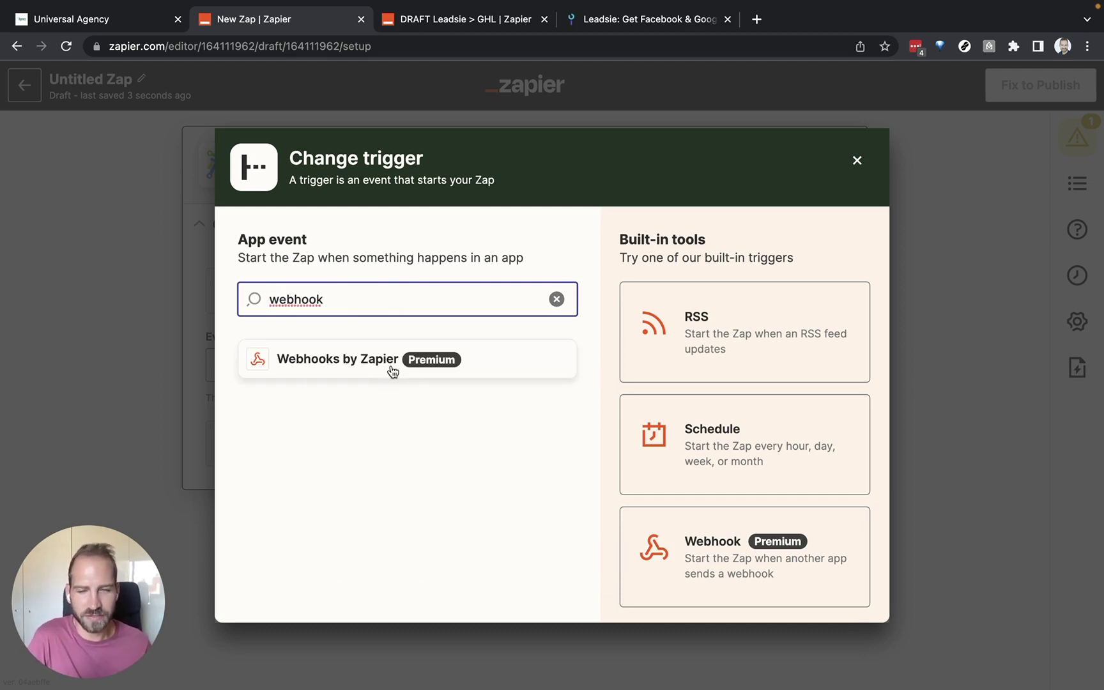
left_click(393, 372)
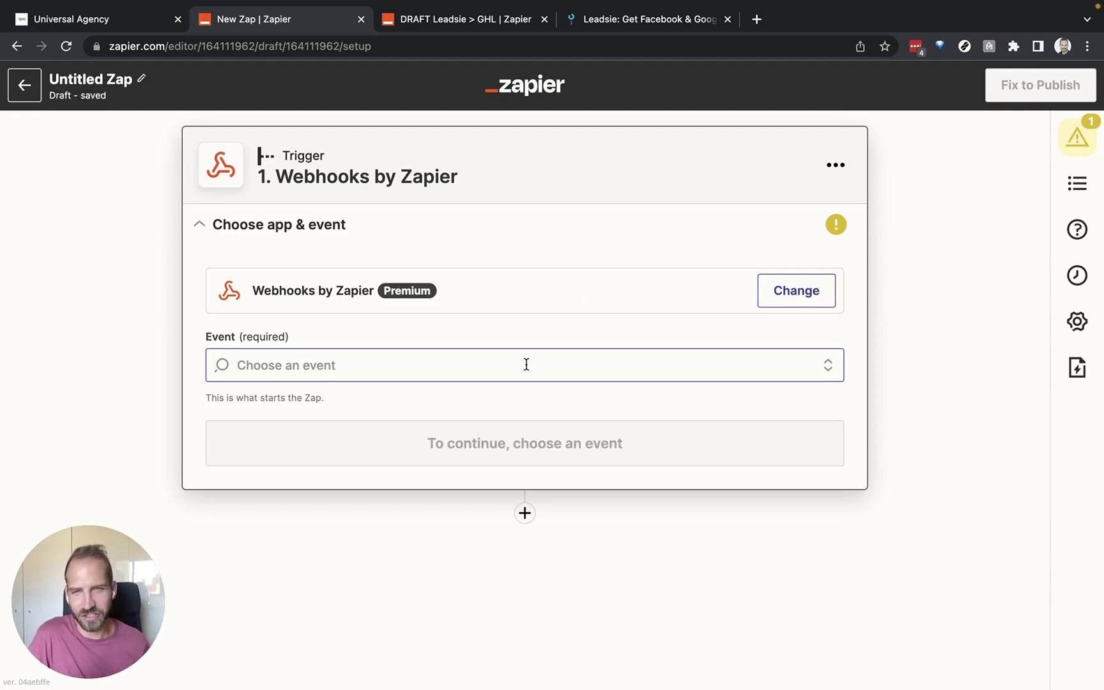
left_click(527, 365)
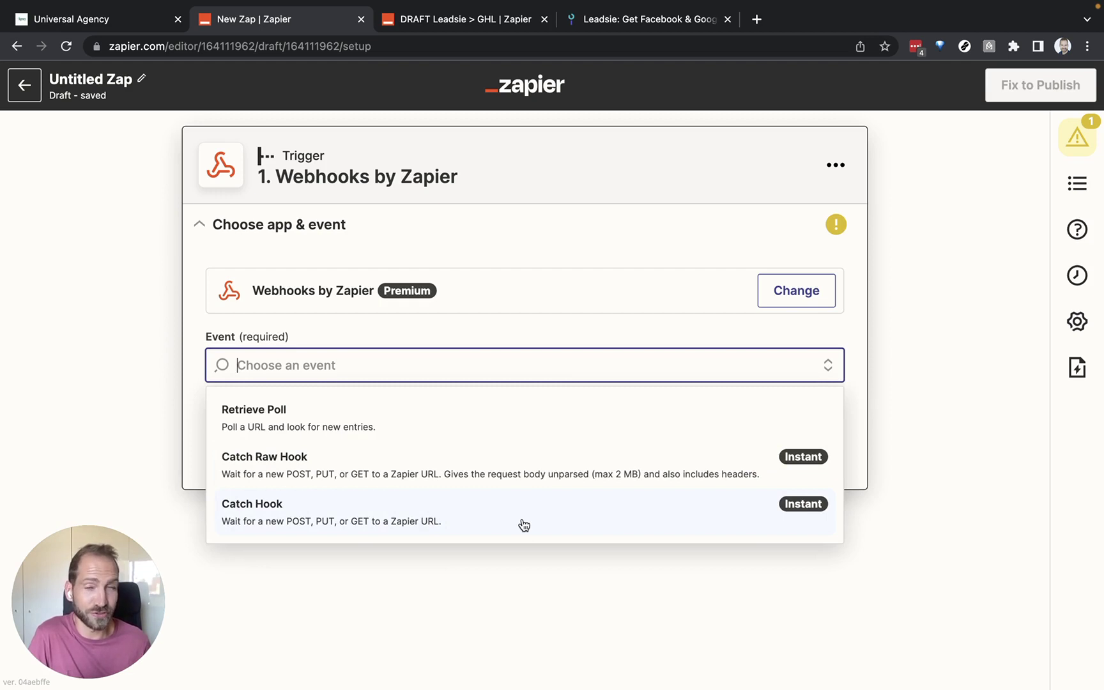
left_click(524, 524)
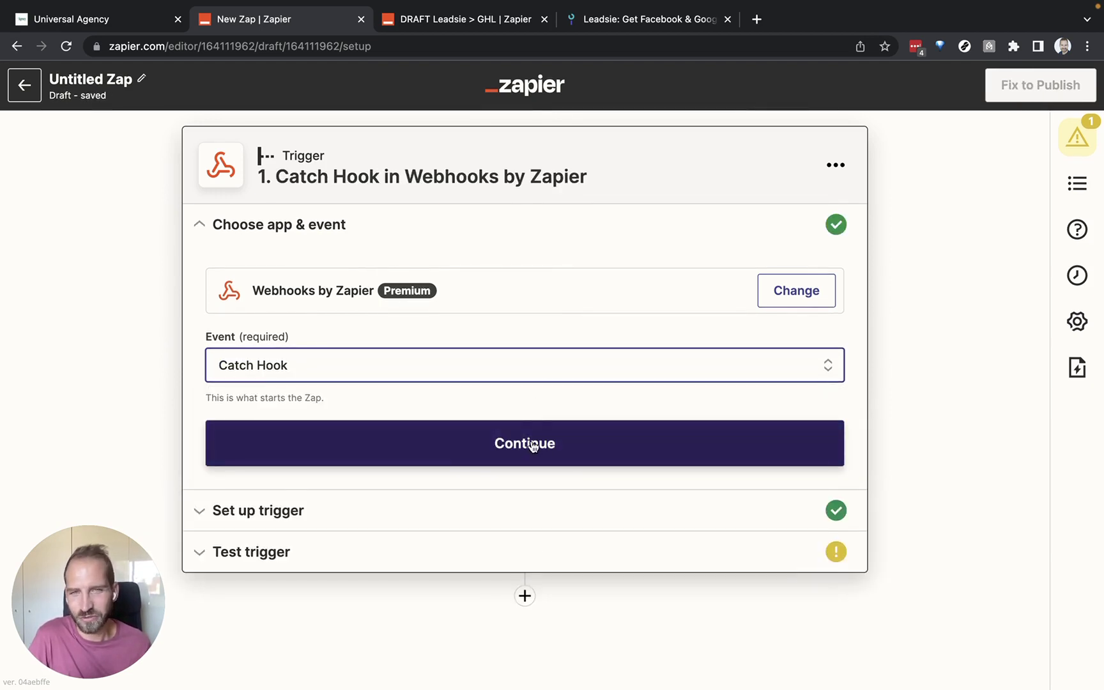
- Continue through setup to the test step and copy the Catch Hook webhook URL
left_click(533, 442)
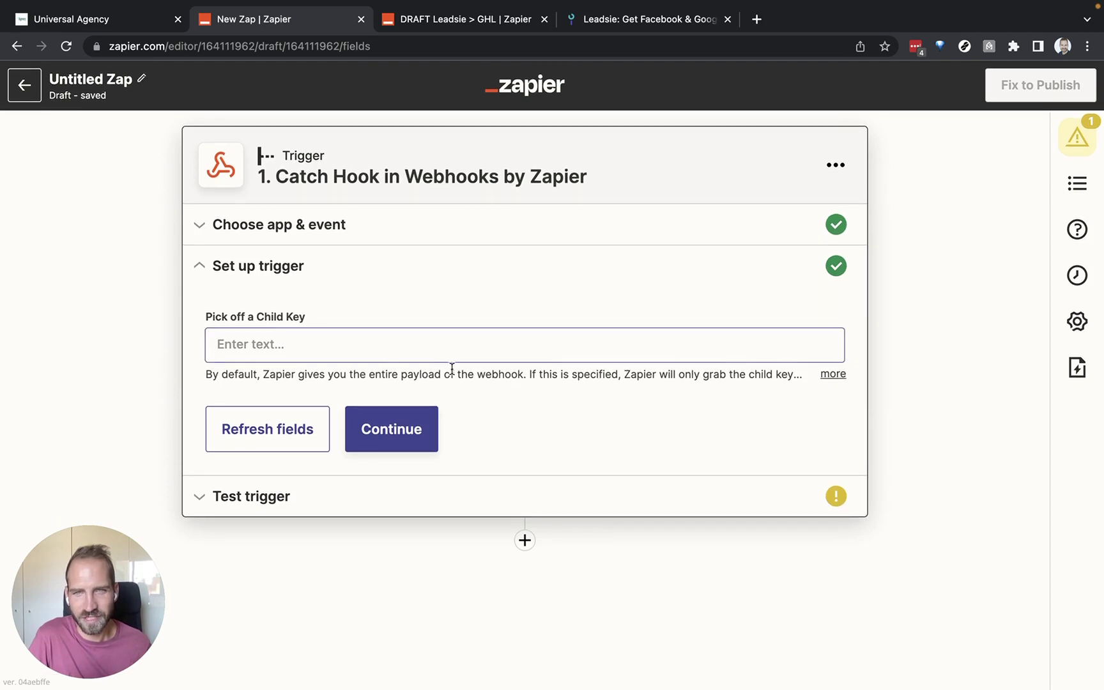
left_click(412, 416)
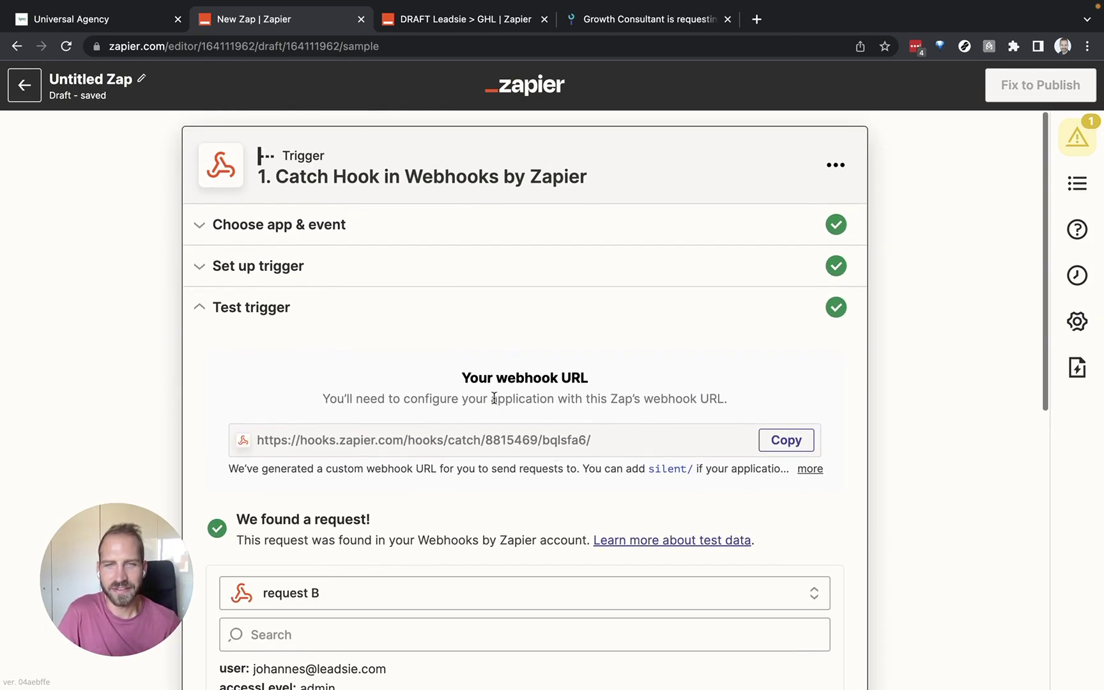
scroll(505, 431, "down", 1)
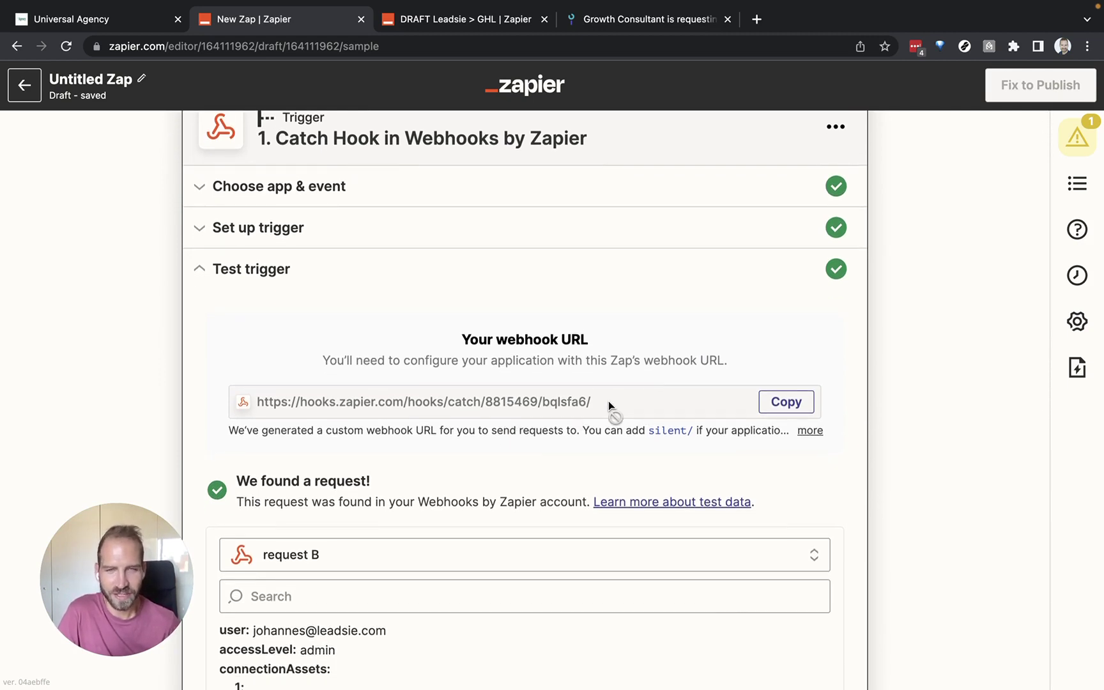
left_click(764, 399)
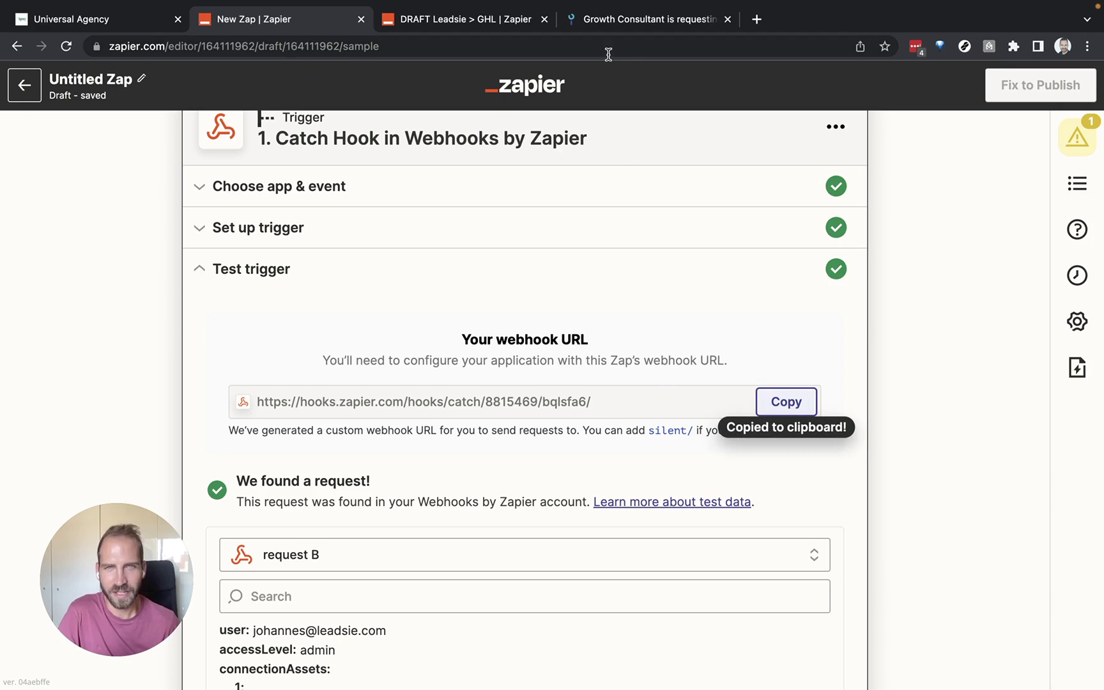
key("ctrl+t")
- Load app.leadsie.com, paste the Zapier webhook URL into Settings > Webhooks & API, and save
type("ap")
key("Return")
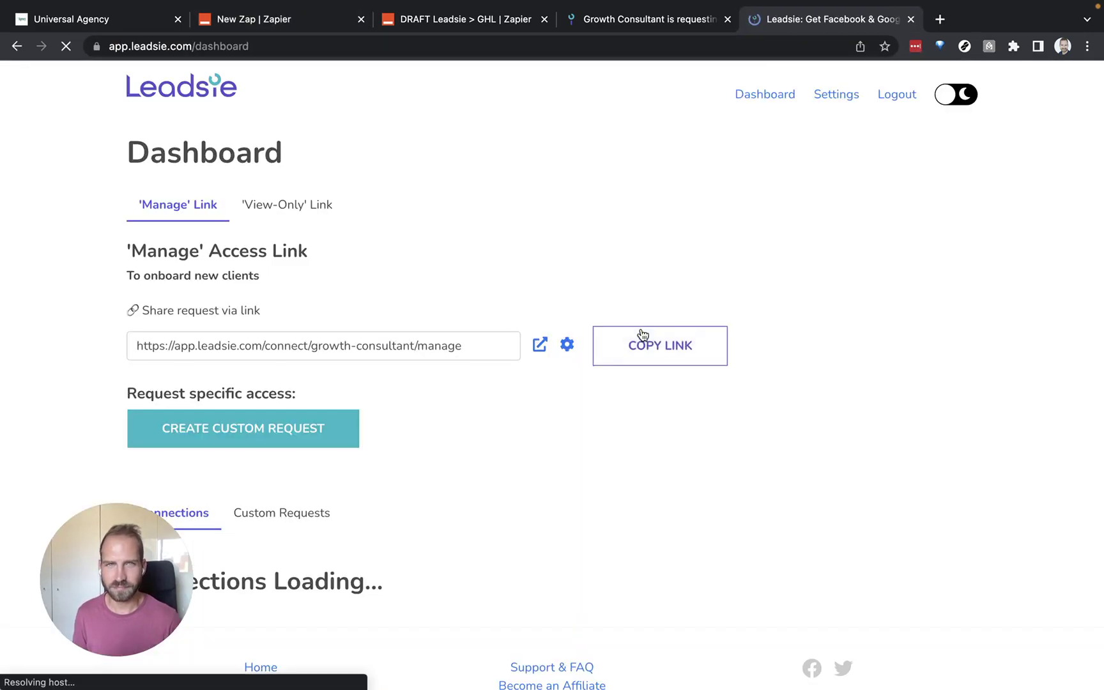
left_click(841, 102)
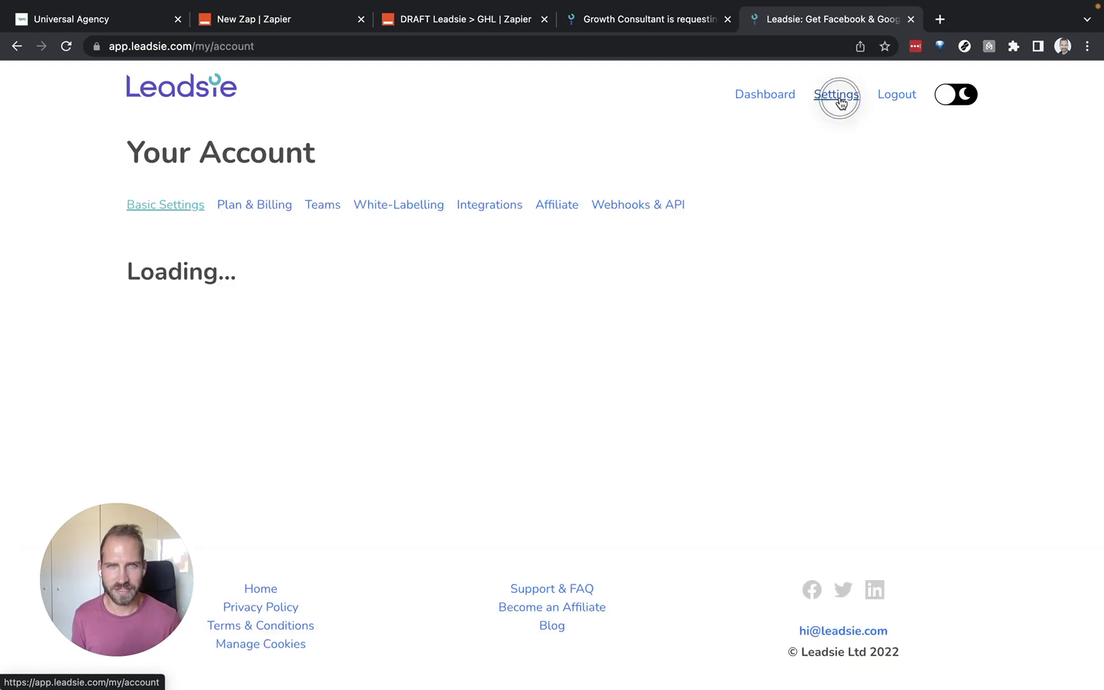
left_click(649, 206)
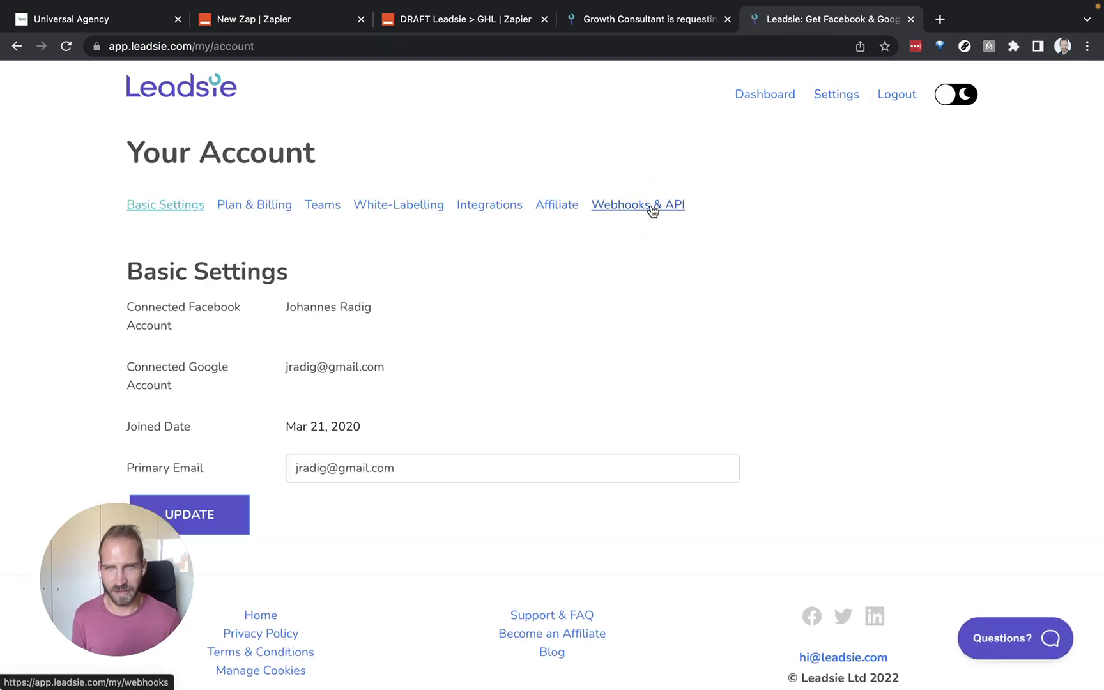
left_click(460, 355)
key("super+a")
key("super+v")
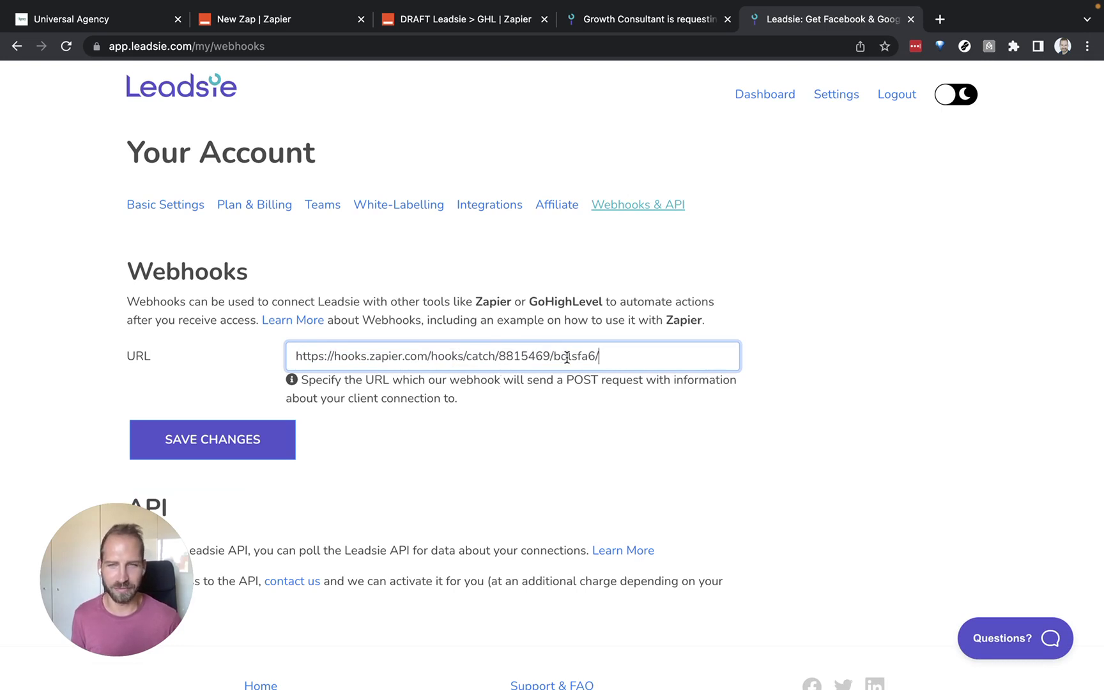
left_click(239, 438)
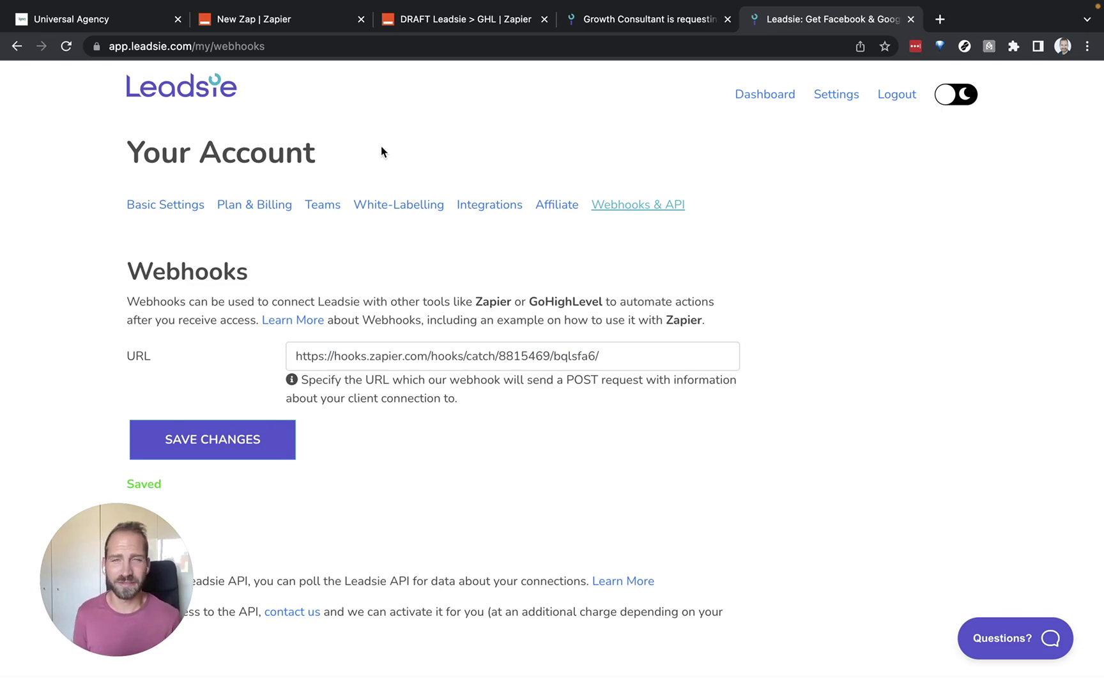
- Copy the email's Leadsie URL ending ?customUserId={{contact.email}} into a new tab's address bar
left_click(142, 20)
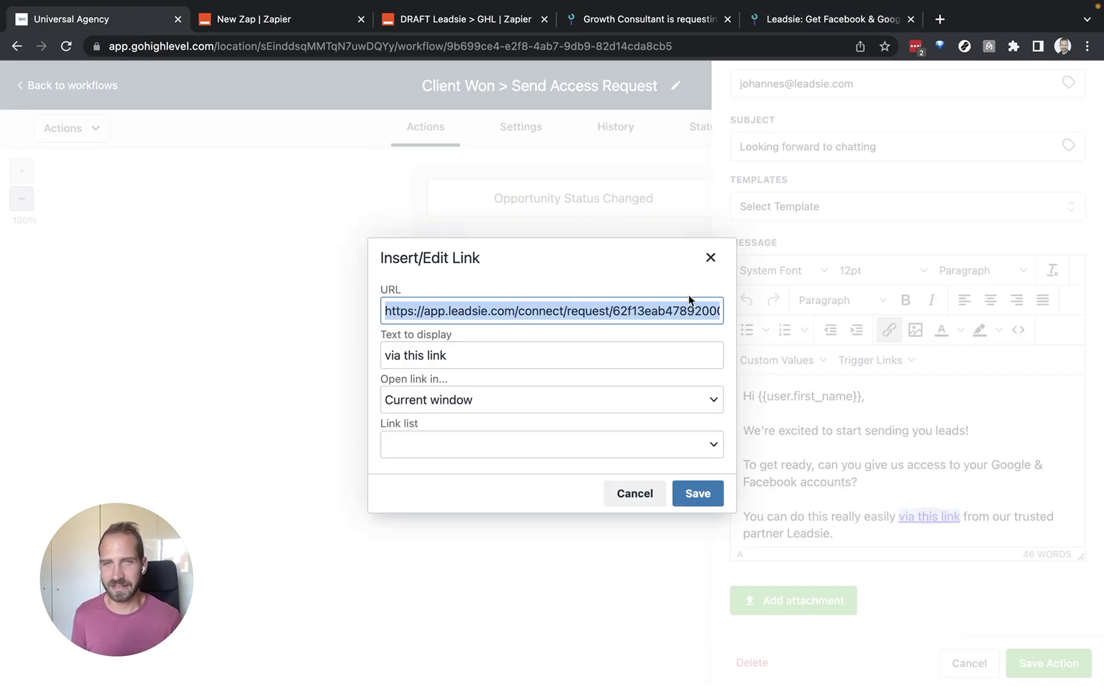
left_click(710, 257)
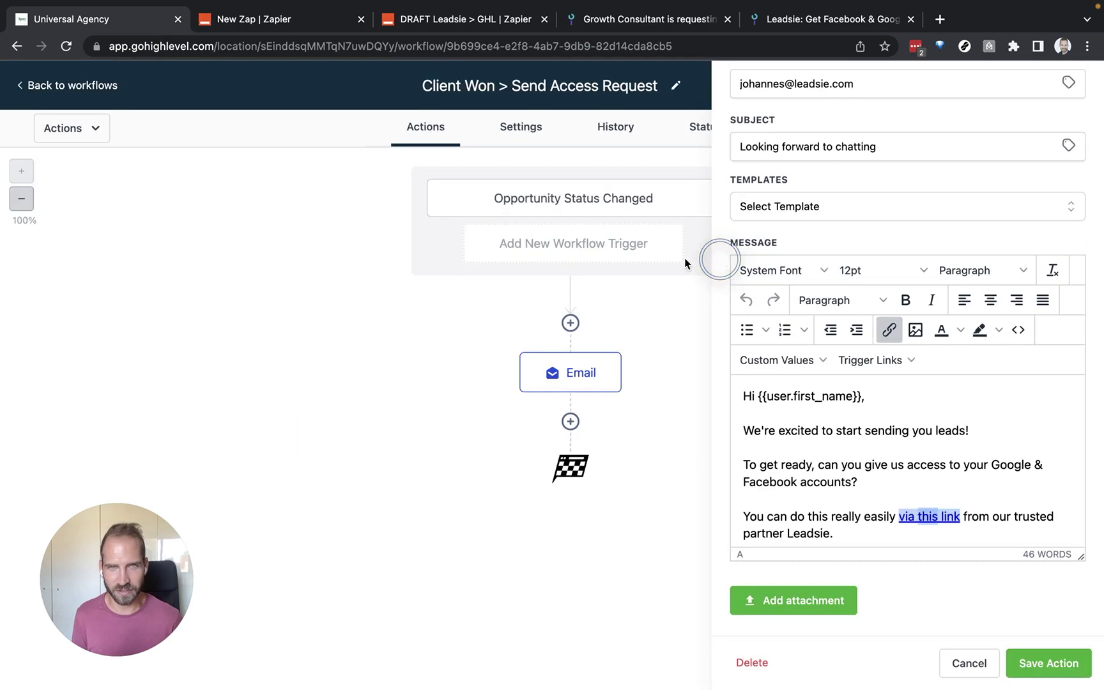
left_click(937, 517)
left_click(883, 335)
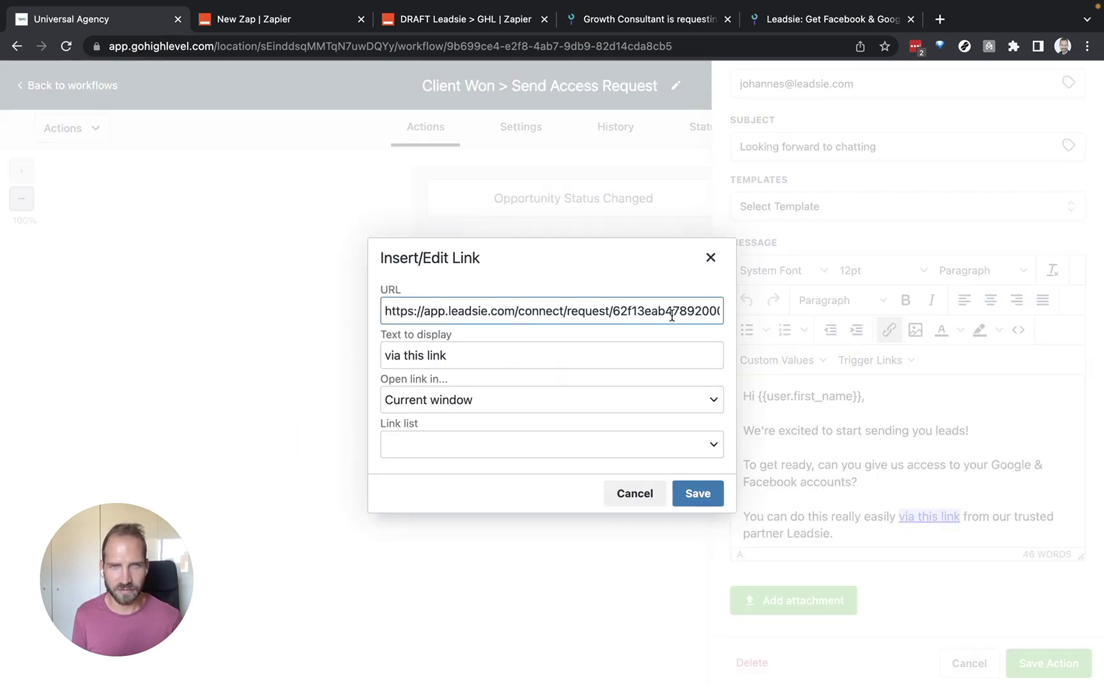
left_click(640, 309)
left_click_drag(615, 311, 739, 310)
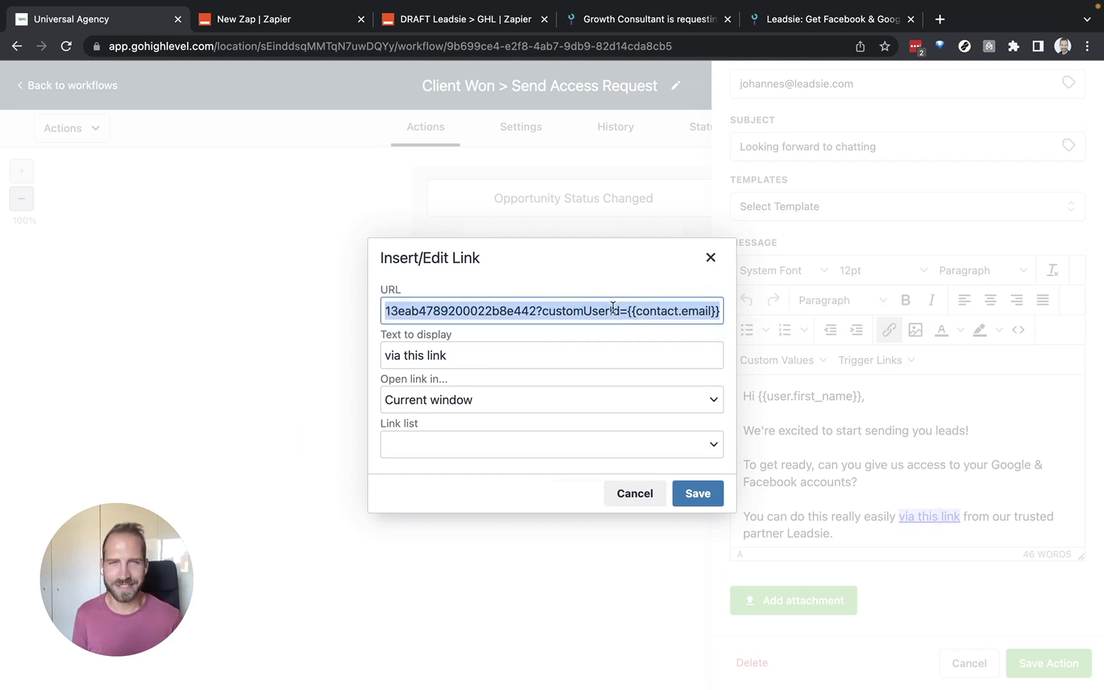
left_click(940, 20)
key("ctrl+v")
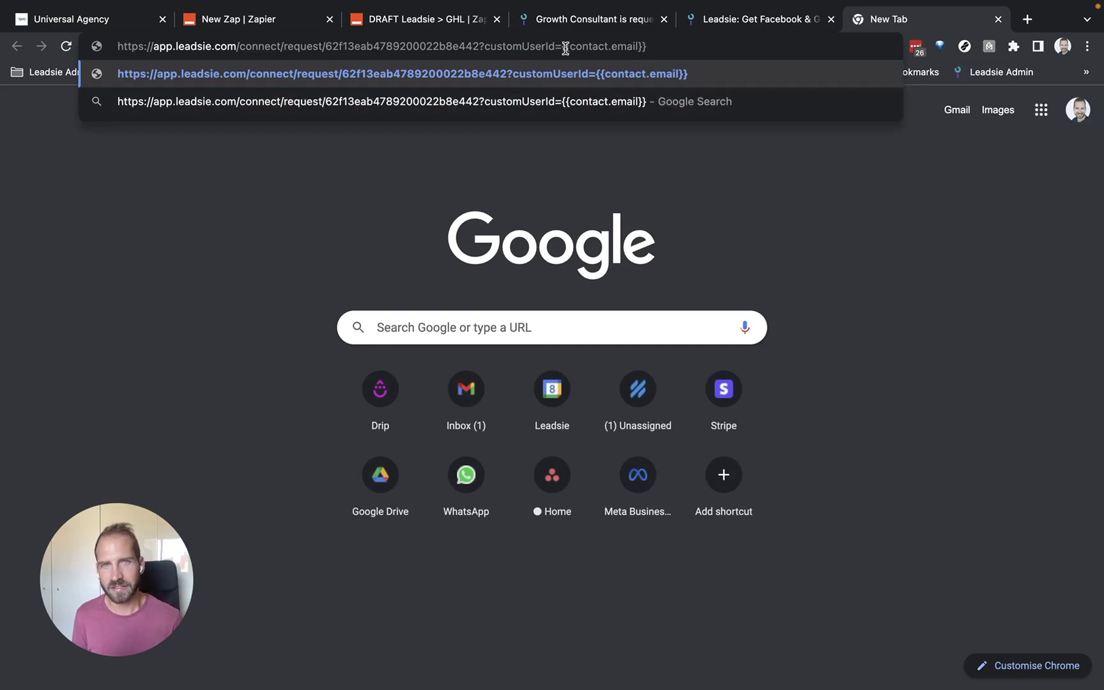
left_click_drag(564, 48, 664, 51)
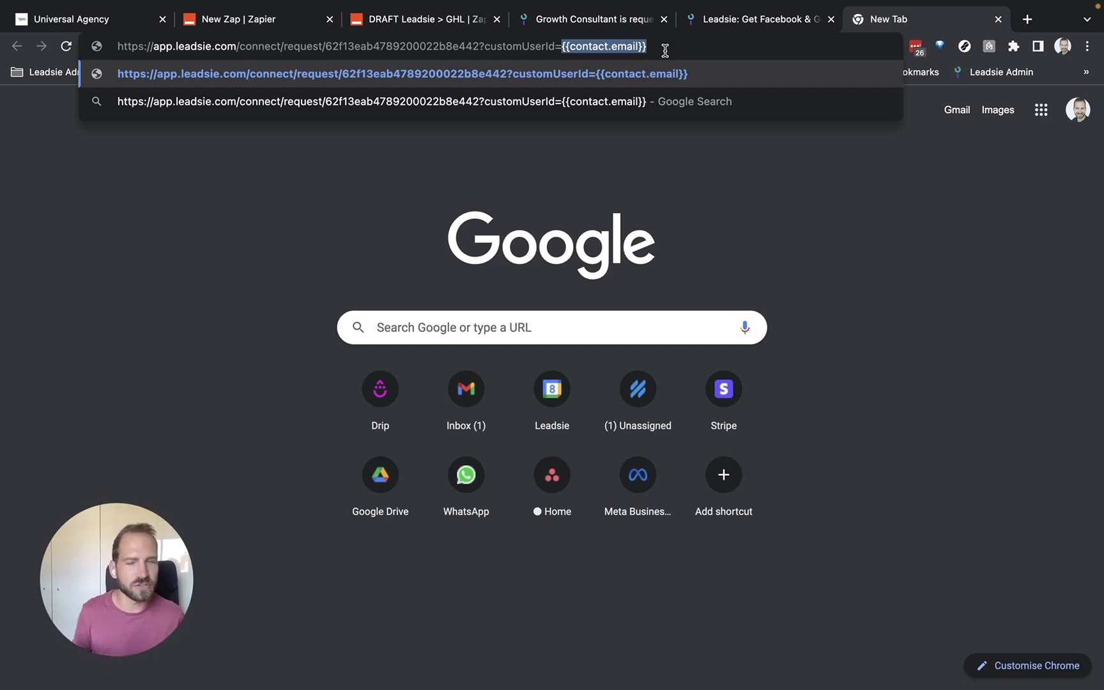
key("BackSpace")
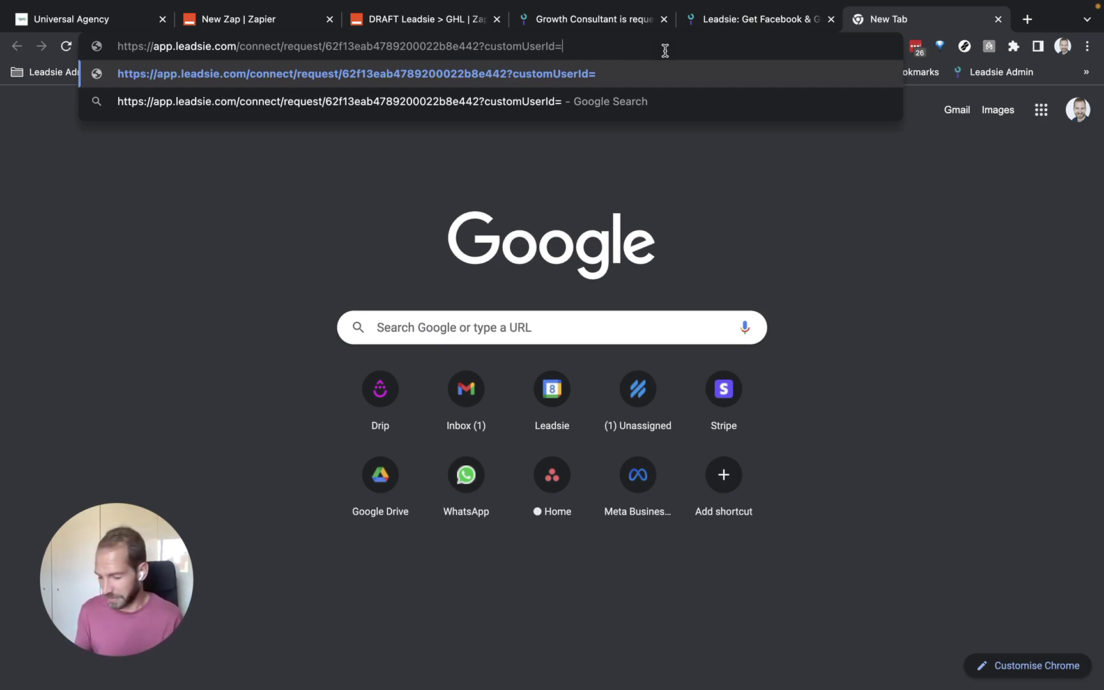
type("test@test.com")
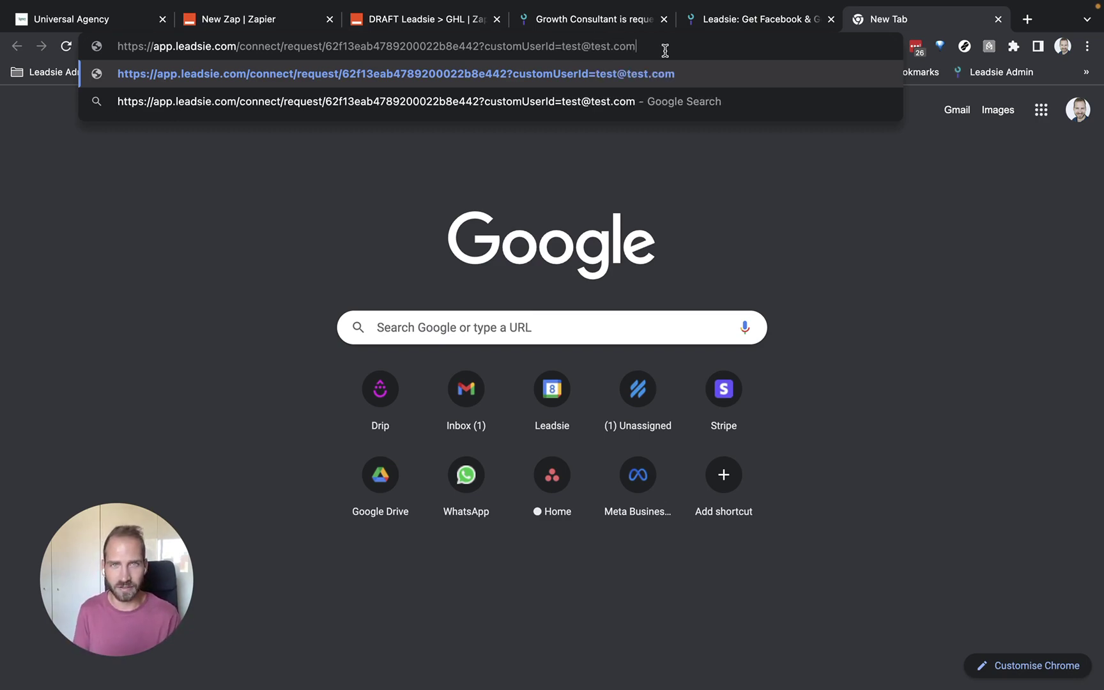
key("Return")
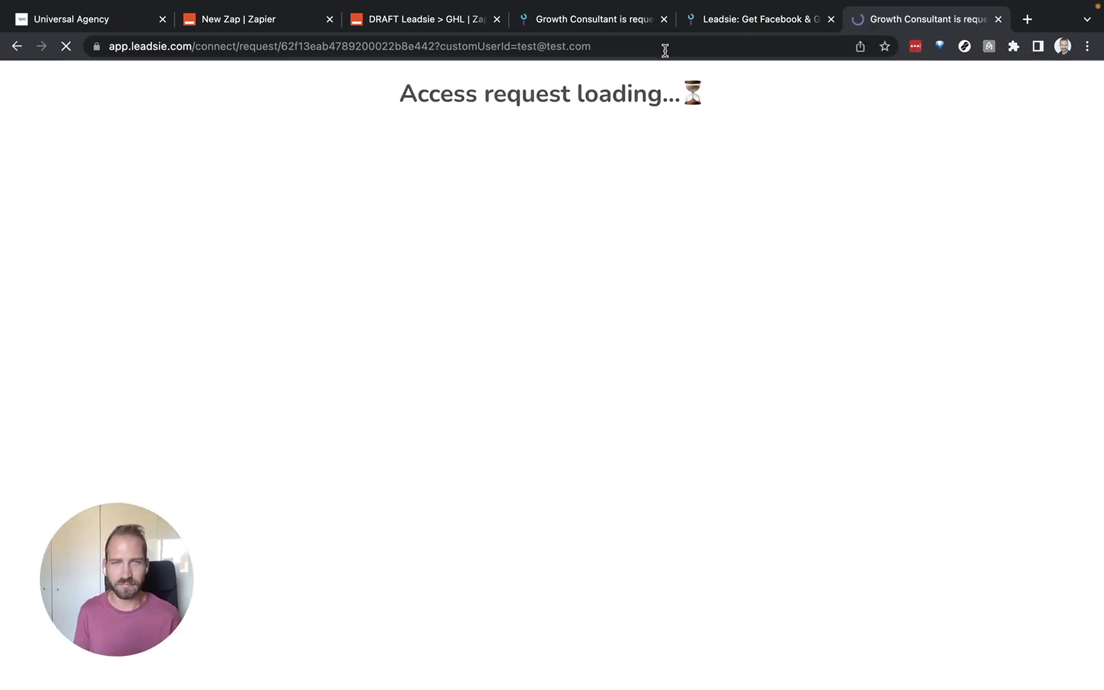
- Share the Leadsie Facebook Page and confirm access
scroll(804, 543, "down", 5)
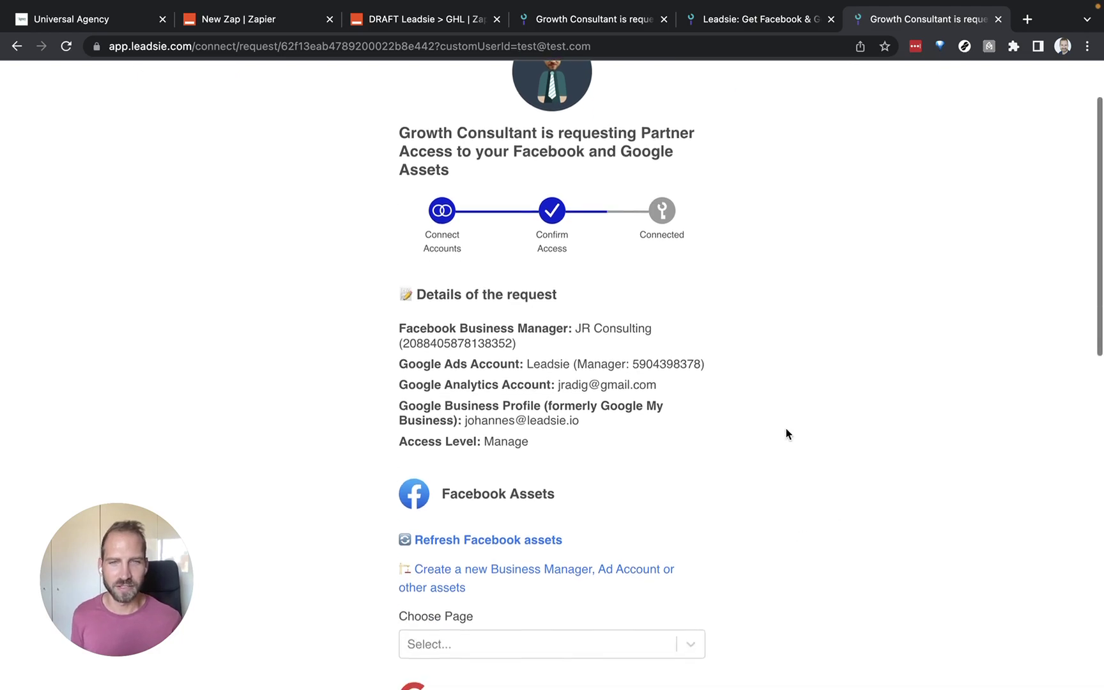
scroll(725, 425, "down", 2)
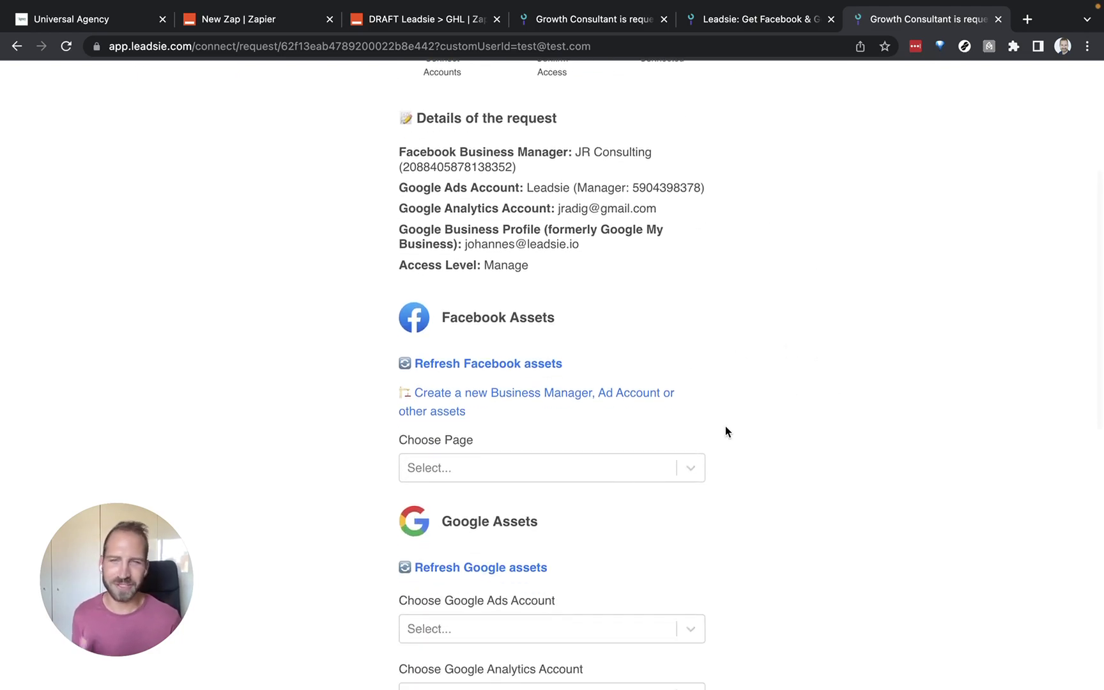
scroll(665, 416, "down", 2)
left_click(604, 409)
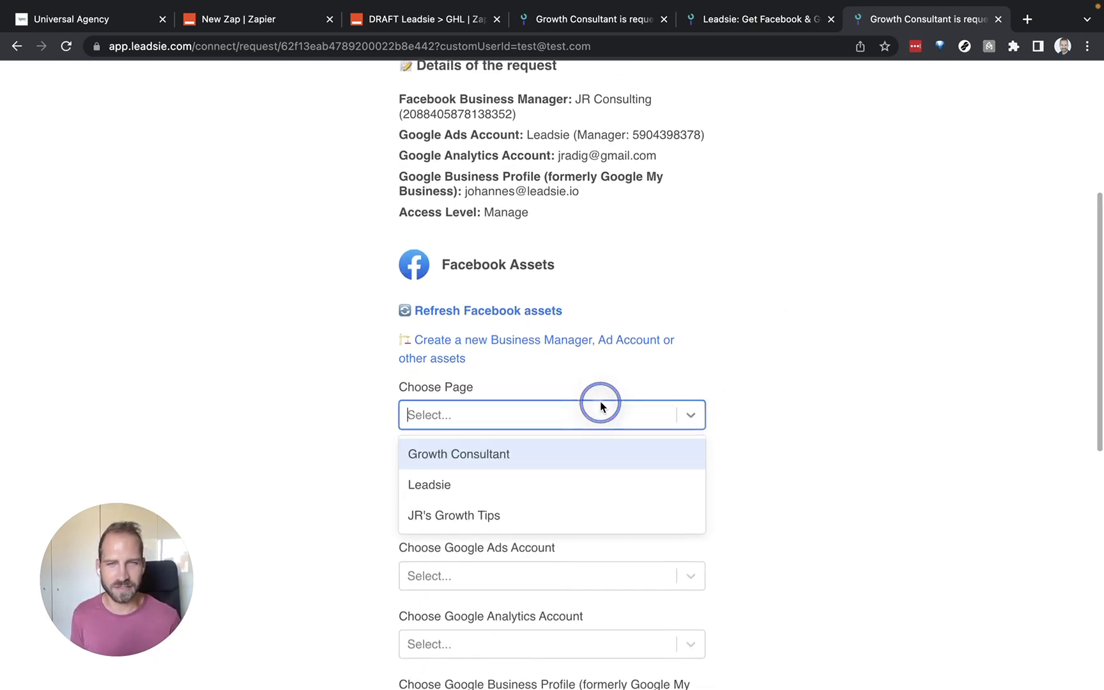
left_click(473, 478)
scroll(707, 423, "down", 2)
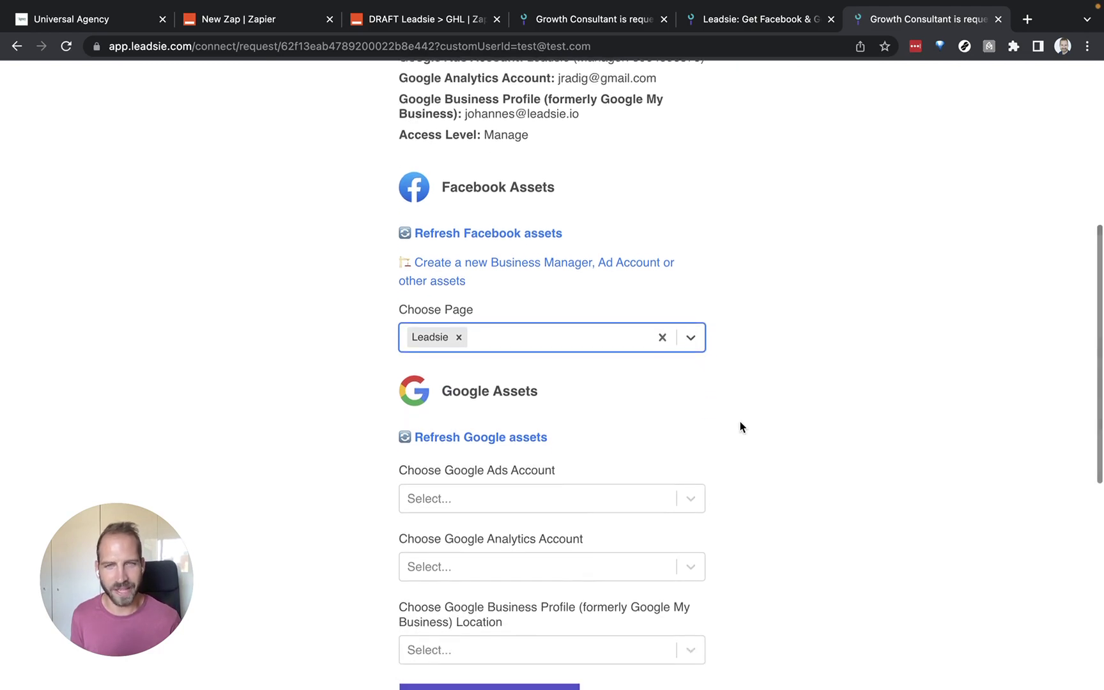
scroll(740, 426, "down", 3)
scroll(709, 422, "down", 1)
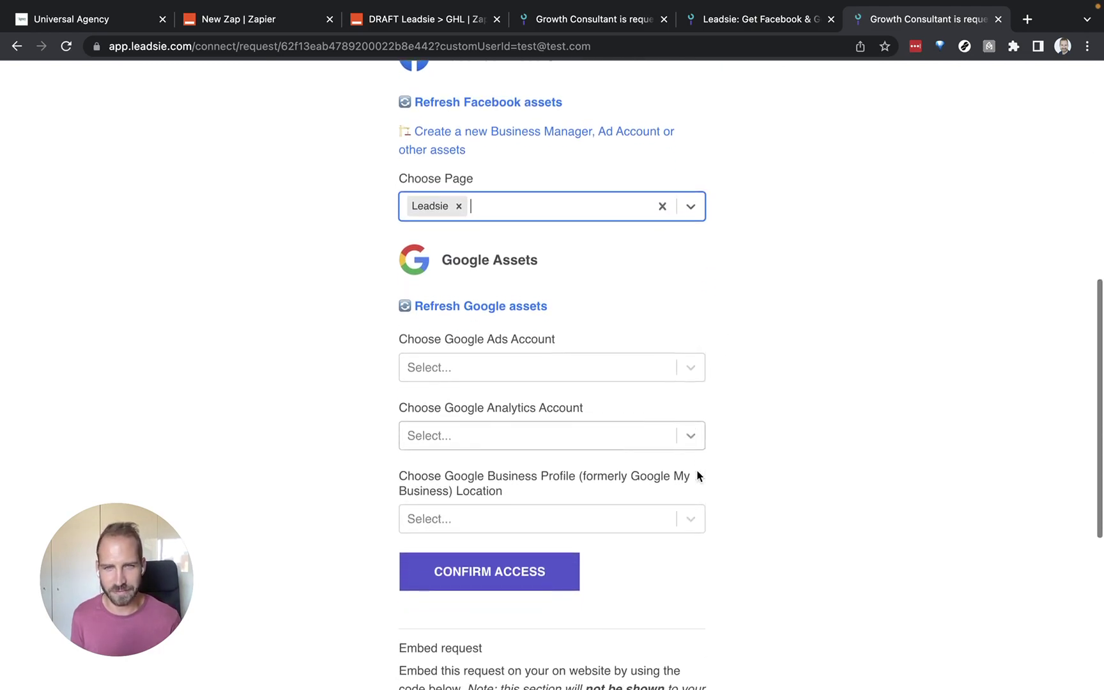
left_click(486, 572)
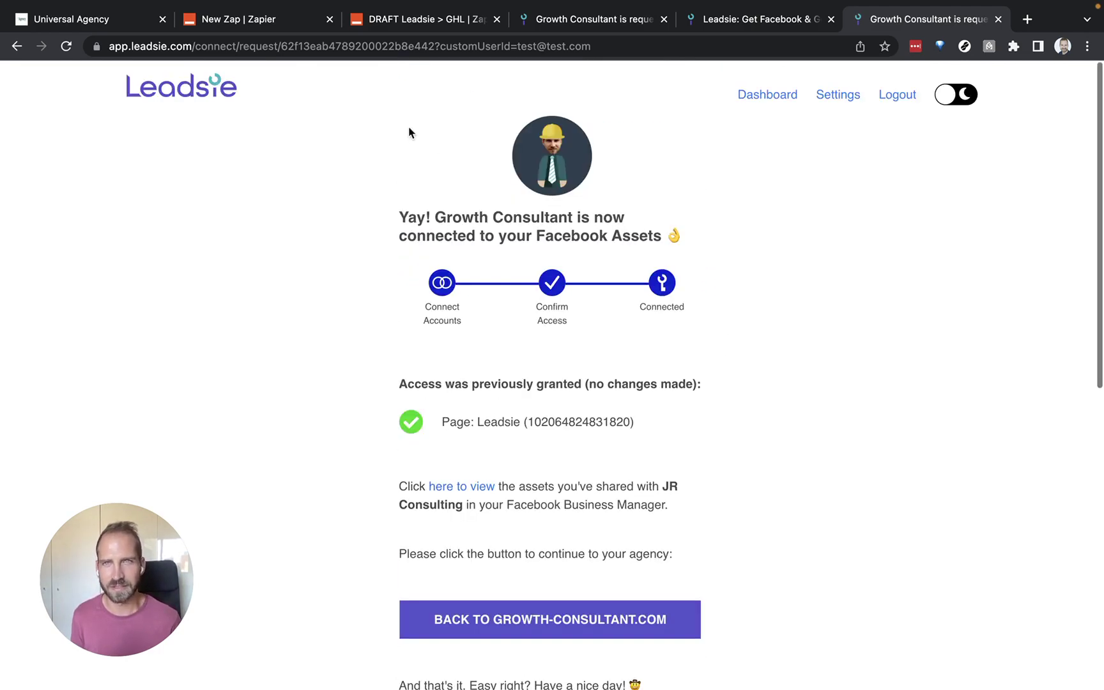
- In Zapier, use request C as the Catch Hook trigger's test data
left_click(249, 25)
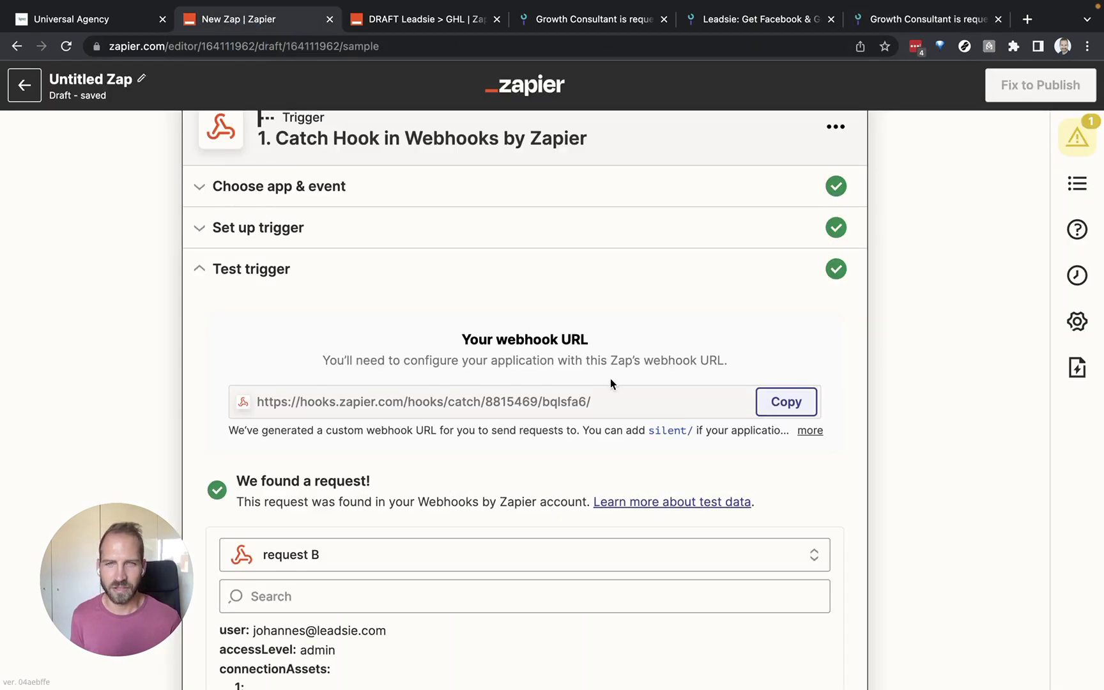
scroll(610, 379, "up", 2)
scroll(395, 379, "down", 5)
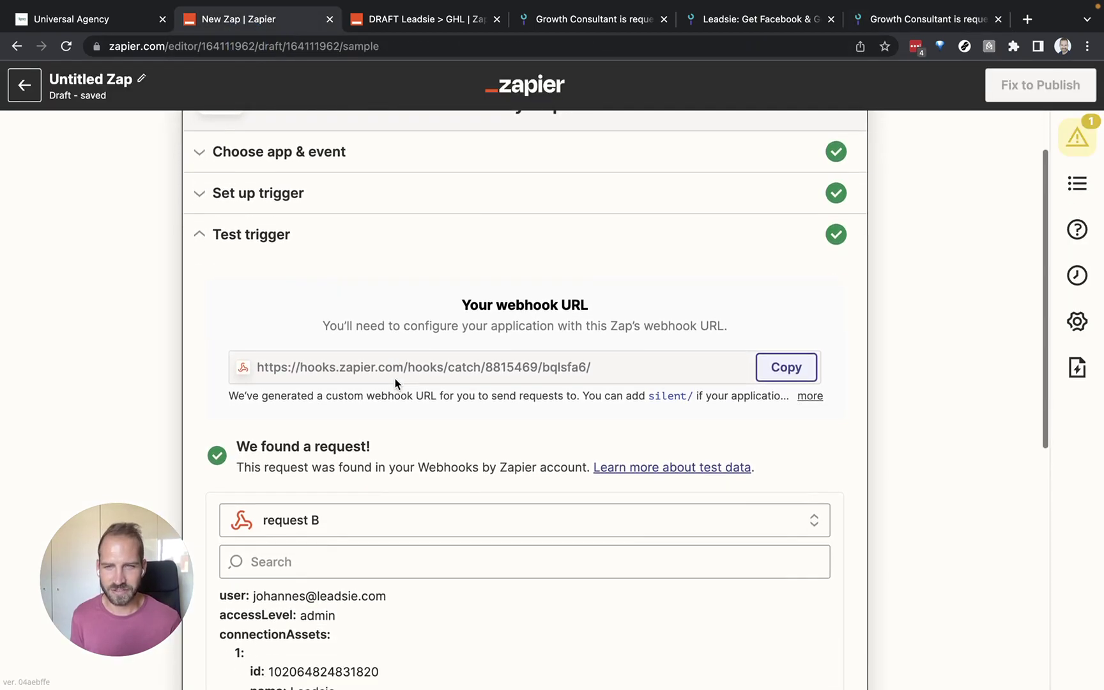
left_click(394, 387)
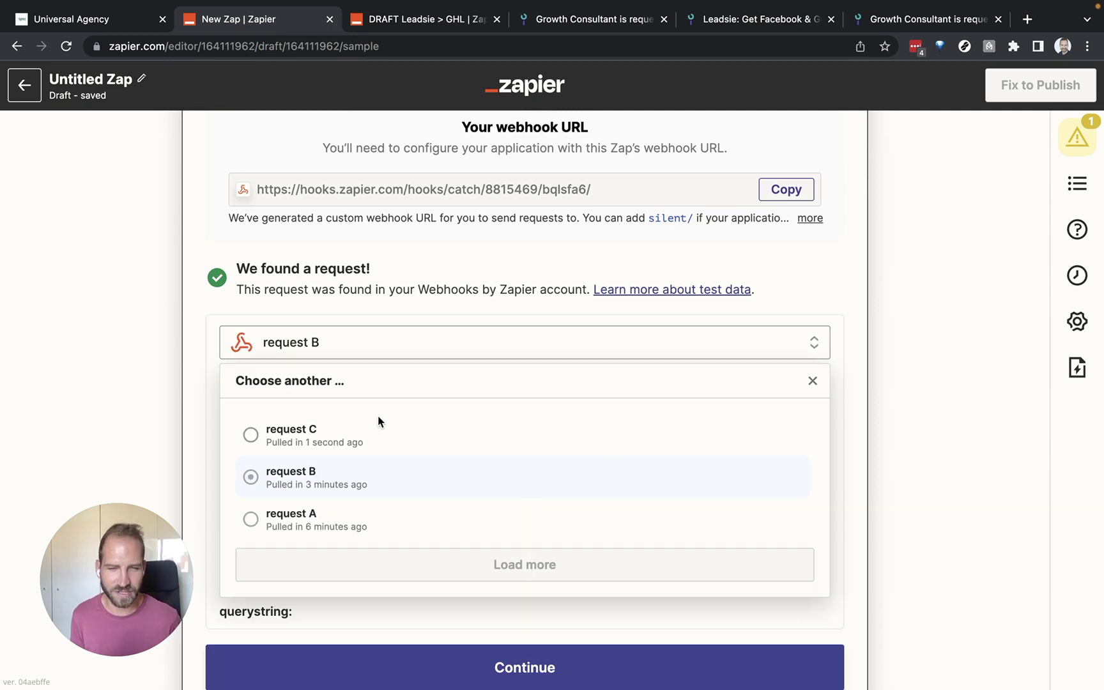
left_click(371, 430)
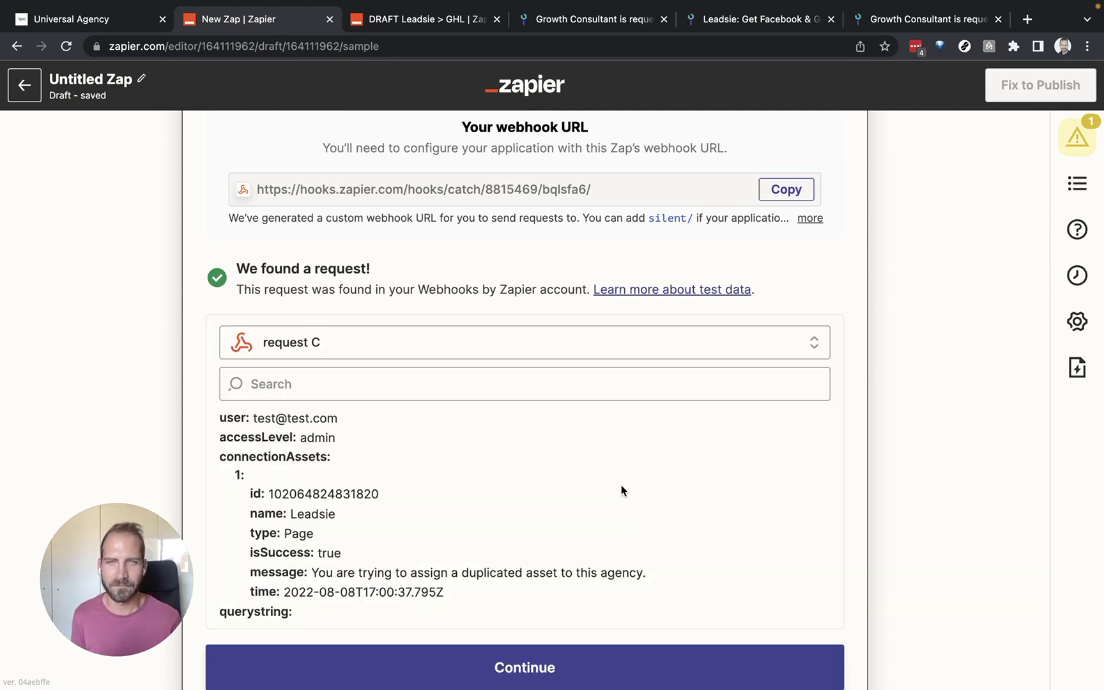
left_click_drag(339, 419, 257, 412)
left_click(352, 460)
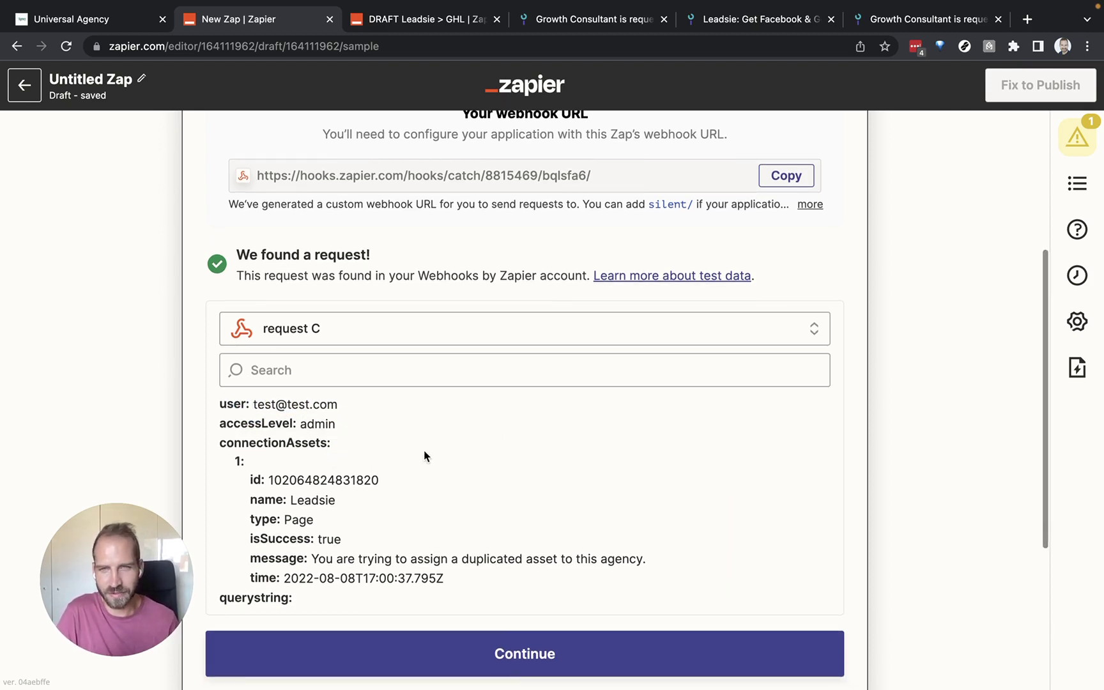
scroll(424, 450, "down", 1)
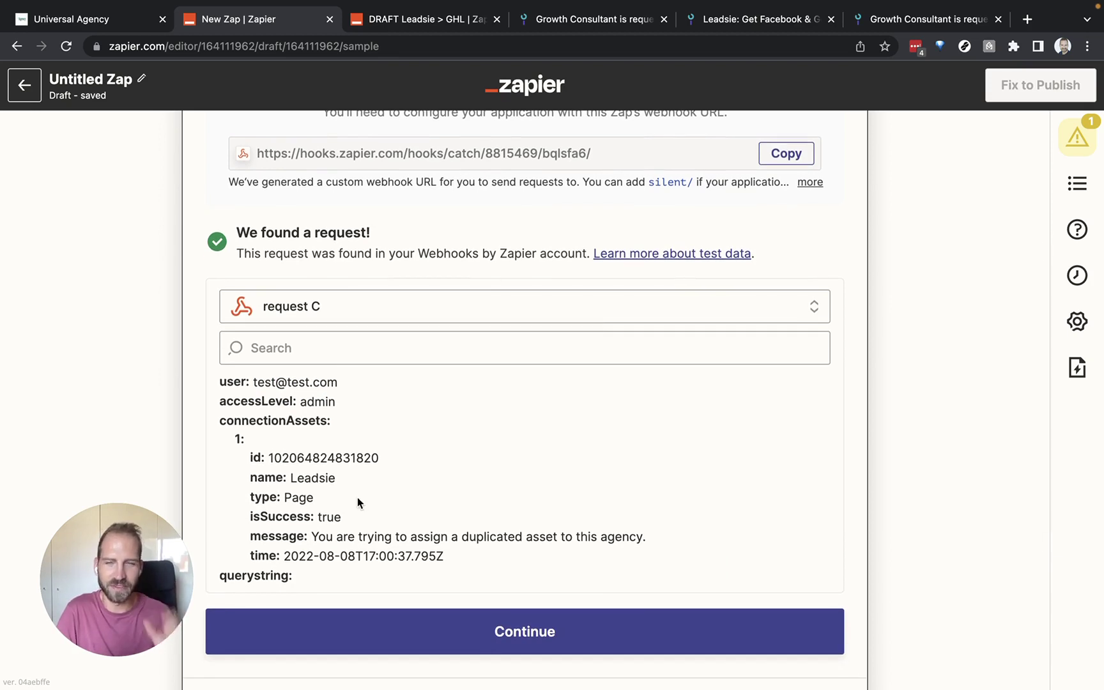
scroll(389, 502, "down", 1)
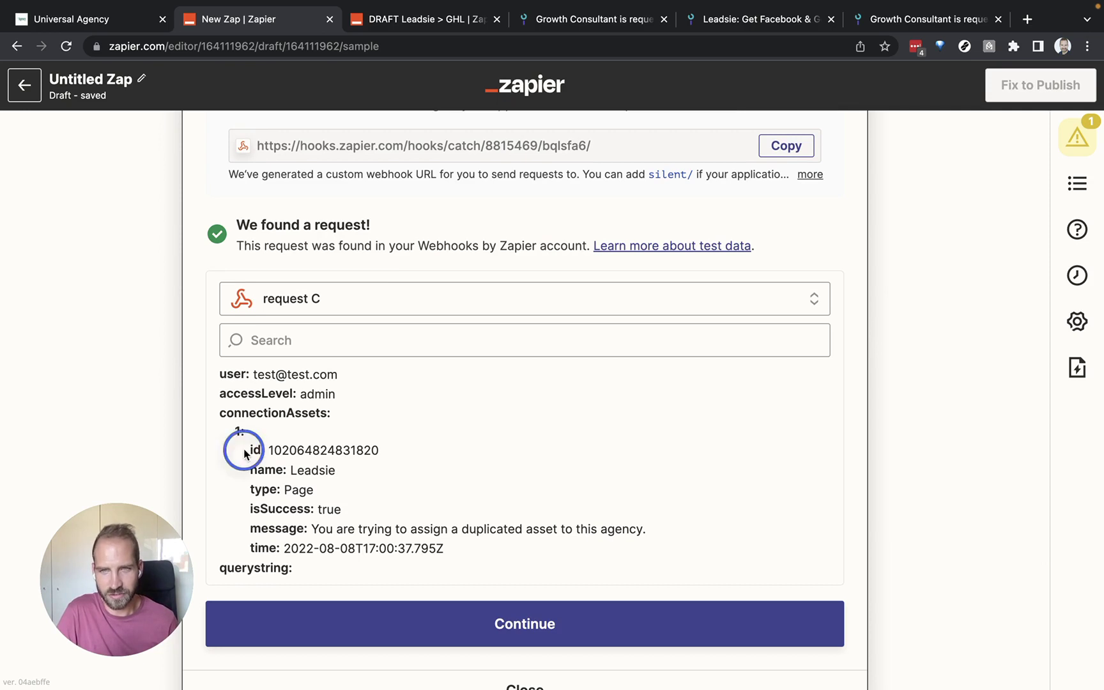
left_click_drag(245, 453, 446, 558)
left_click(519, 508)
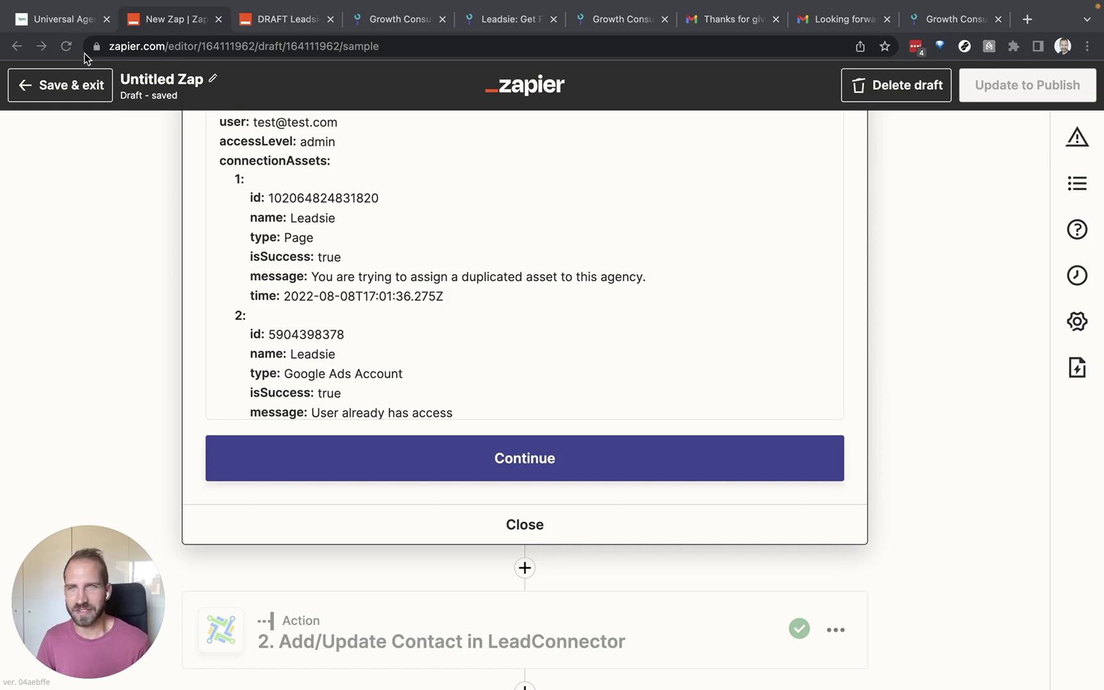
- Look up the Leadsie Connection key contact.leadsie_connection in GoHighLevel Custom Fields, then return to Zapier
left_click(61, 19)
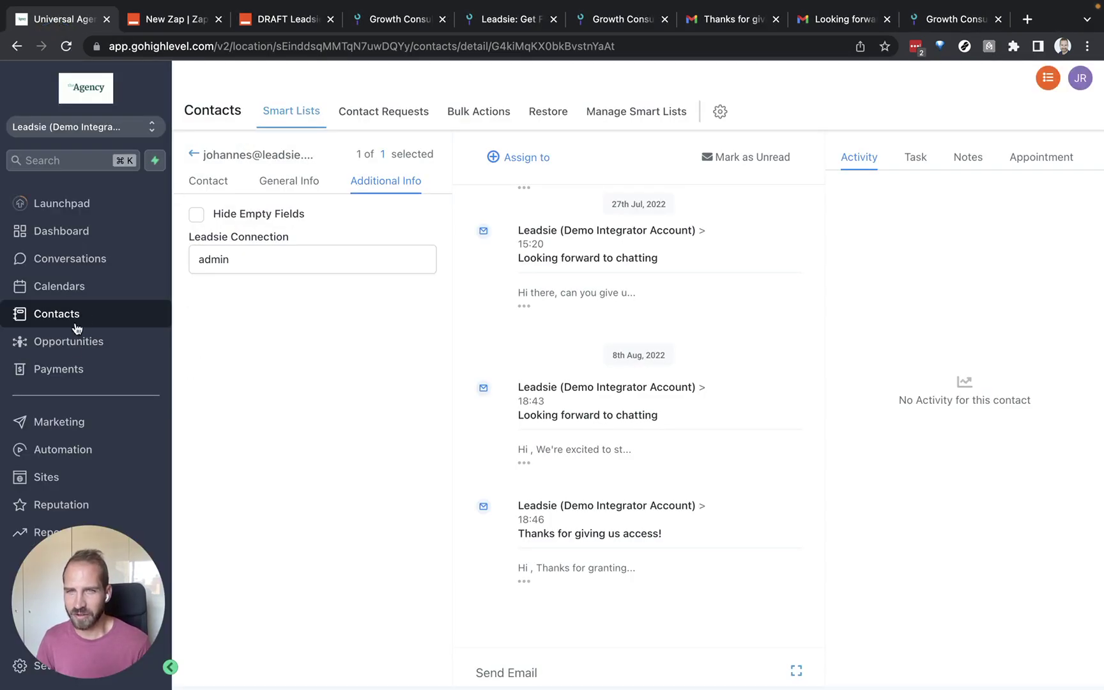
left_click_drag(69, 612, 69, 571)
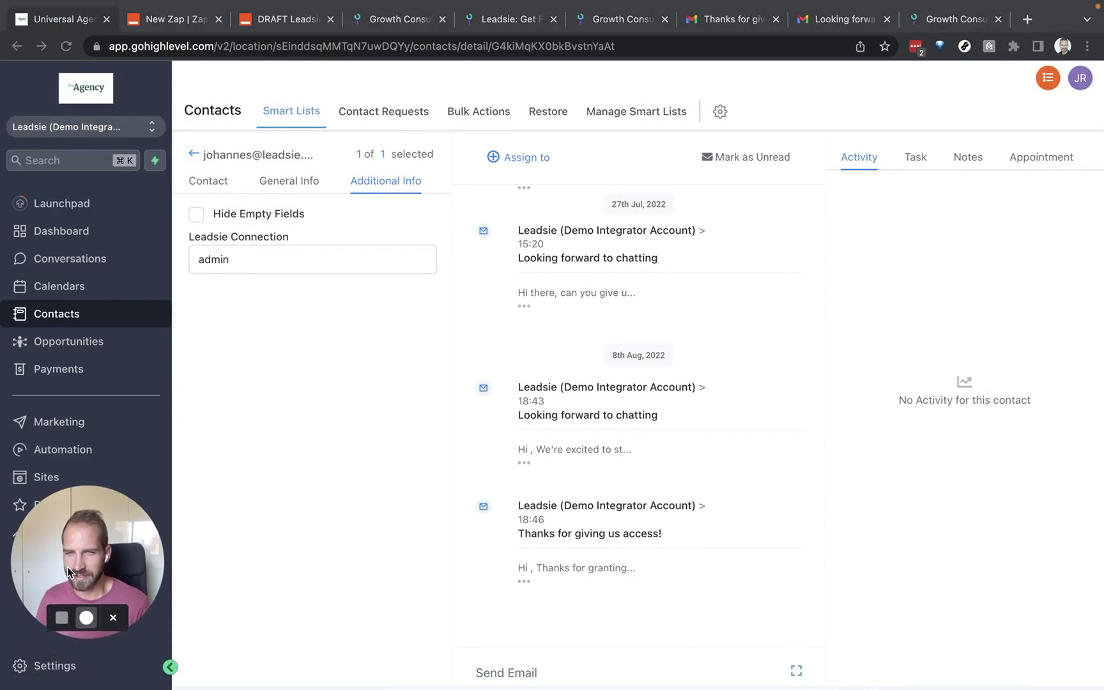
left_click(54, 665)
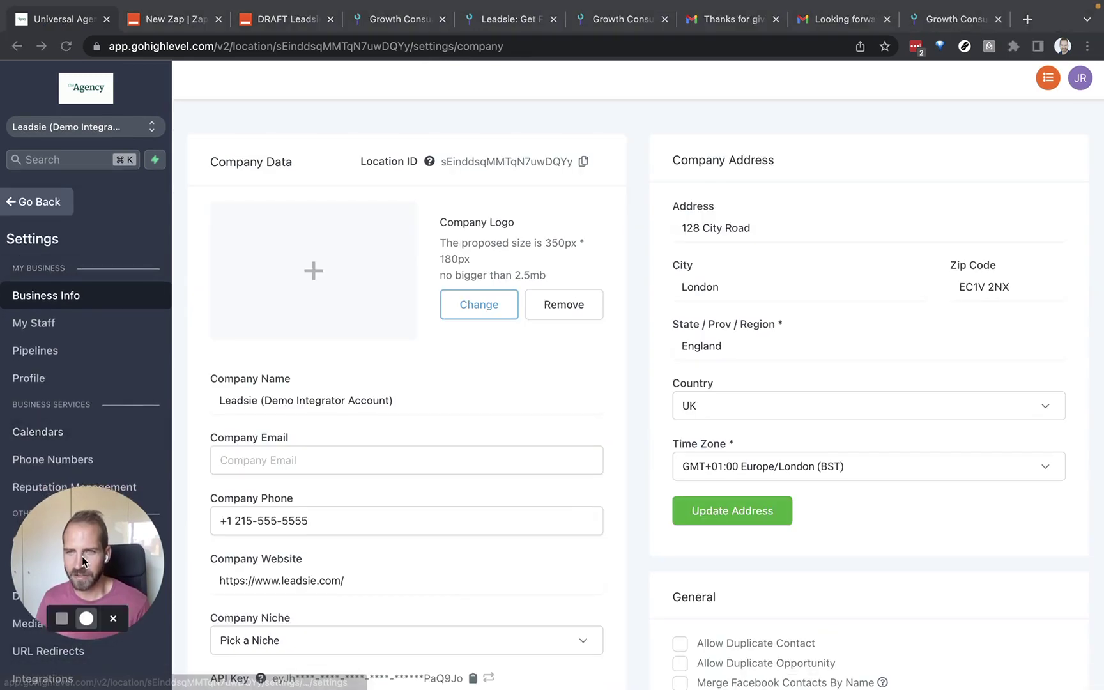
left_click_drag(82, 560, 82, 602)
scroll(113, 406, "down", 3)
left_click(60, 423)
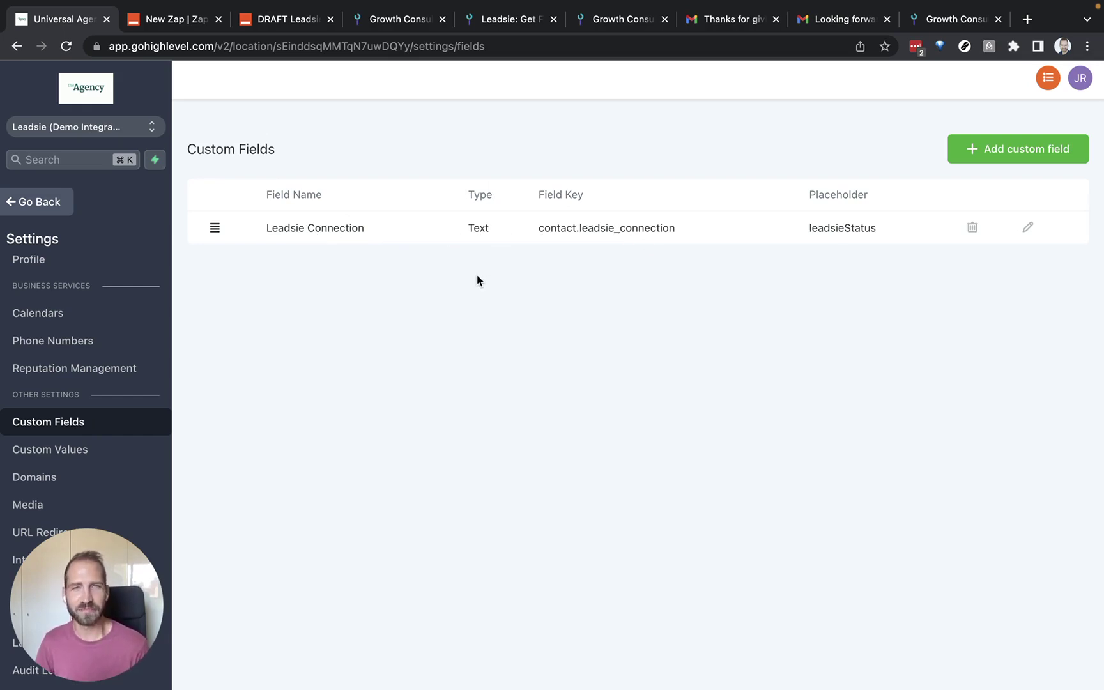
left_click(174, 18)
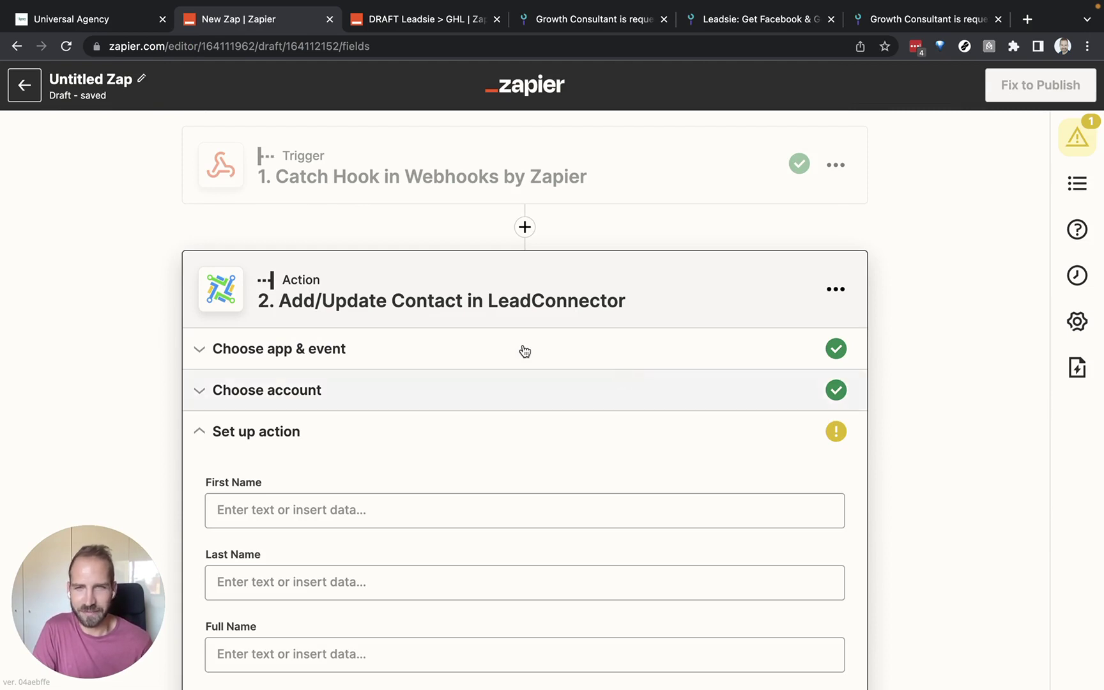
- Set the action app to LeadConnector with event Add/Update Contact
scroll(422, 345, "down", 1)
scroll(447, 318, "down", 1)
left_click(422, 265)
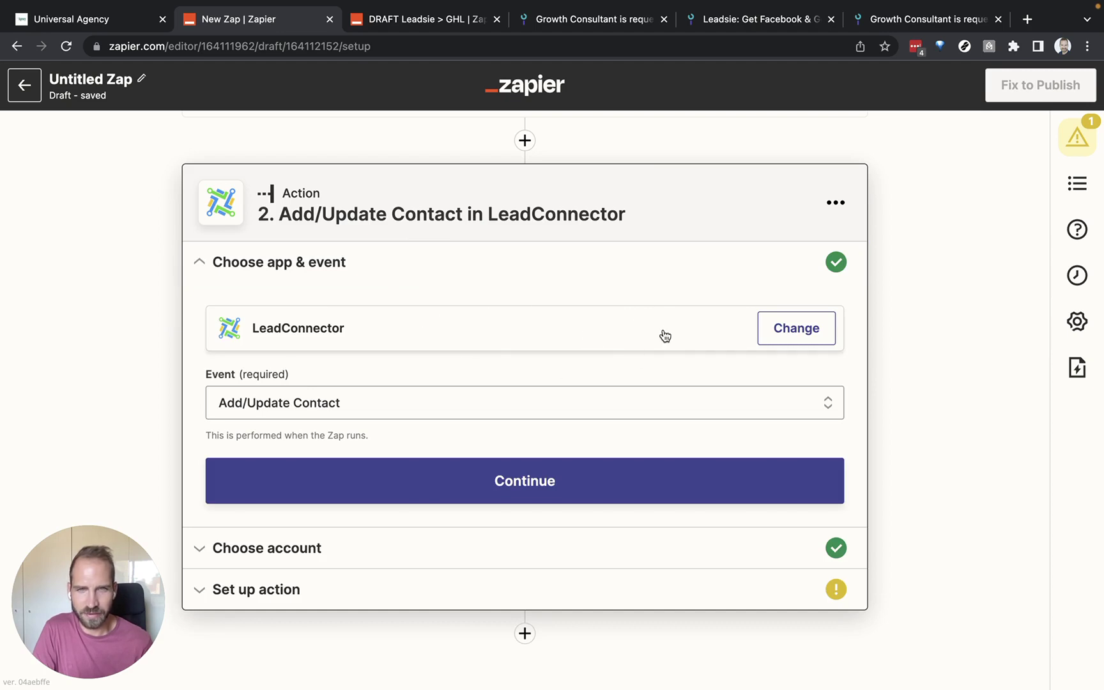
left_click(799, 329)
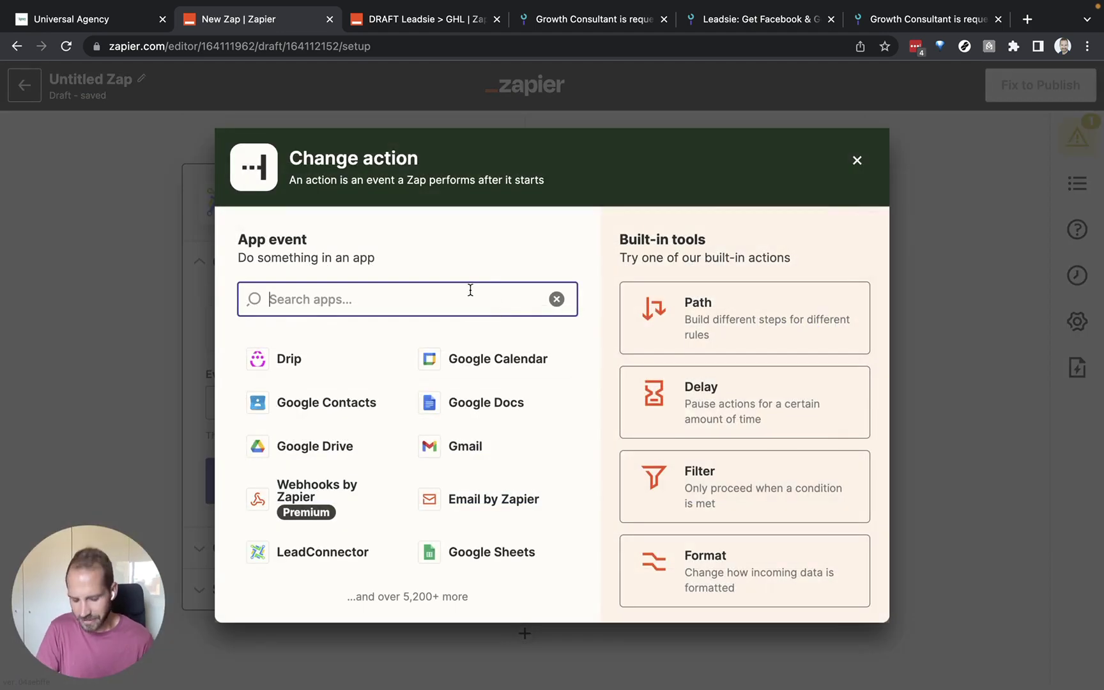
type("leadconnect")
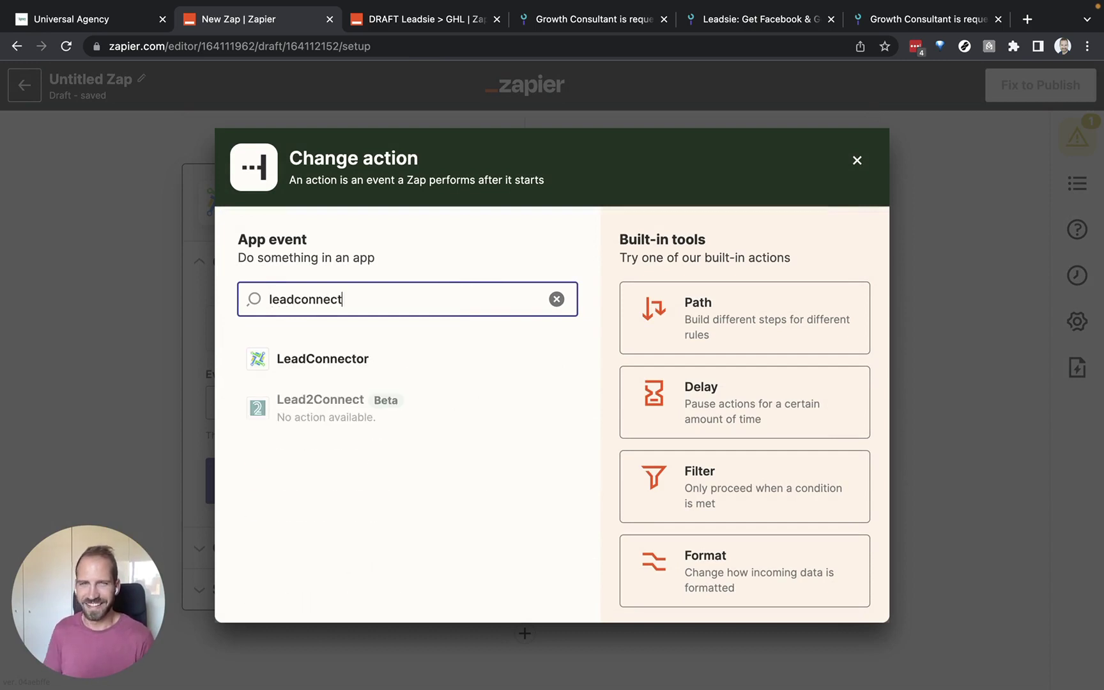
left_click(443, 355)
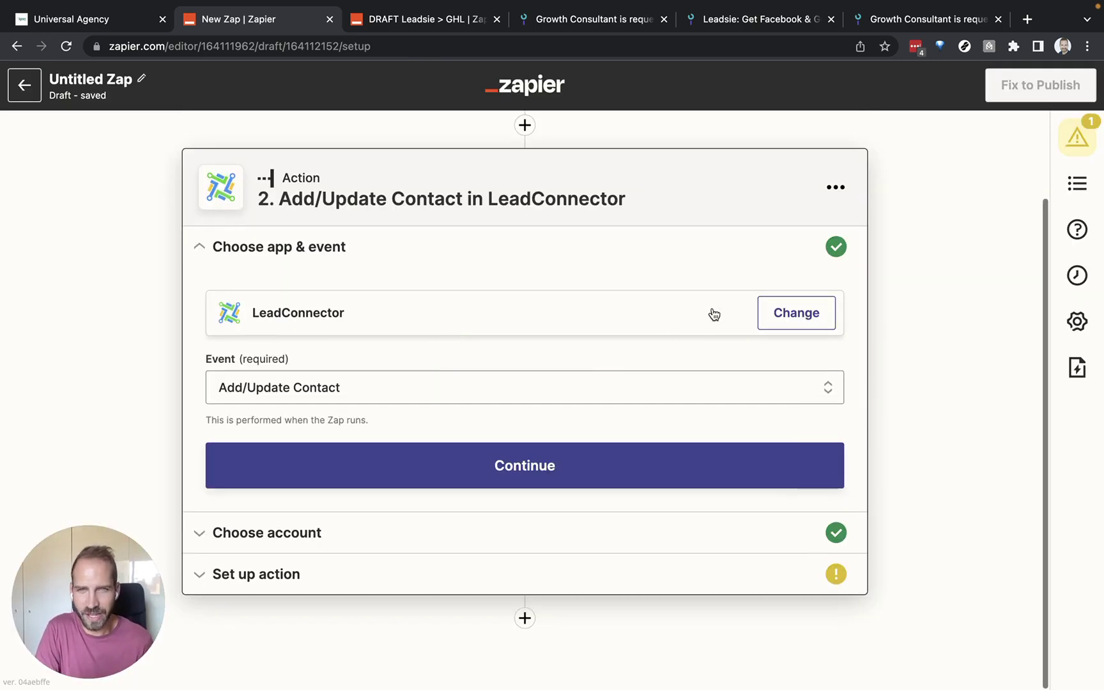
left_click(473, 384)
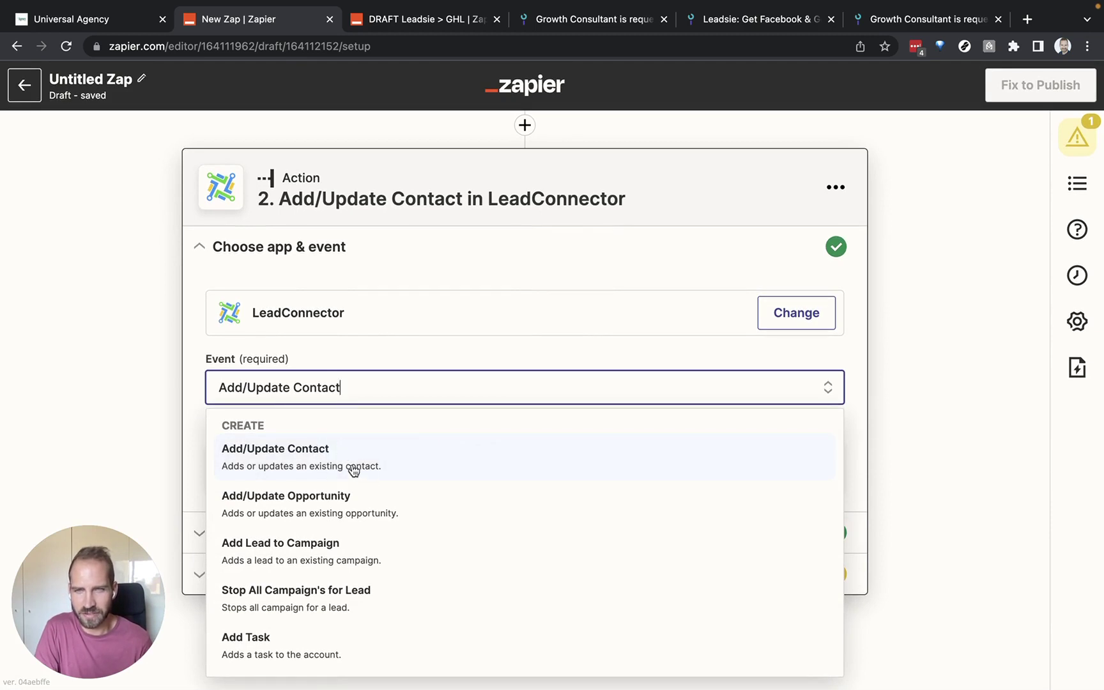
left_click(413, 458)
left_click(527, 471)
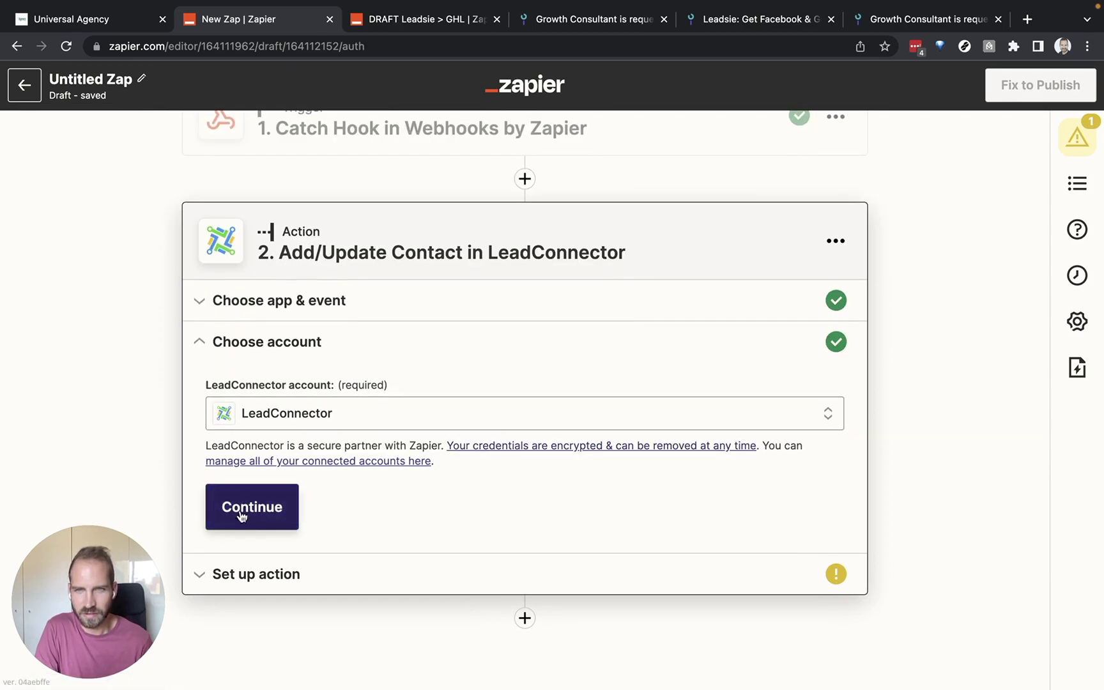
- Keep the existing LeadConnector account and move on to the action setup
left_click(357, 415)
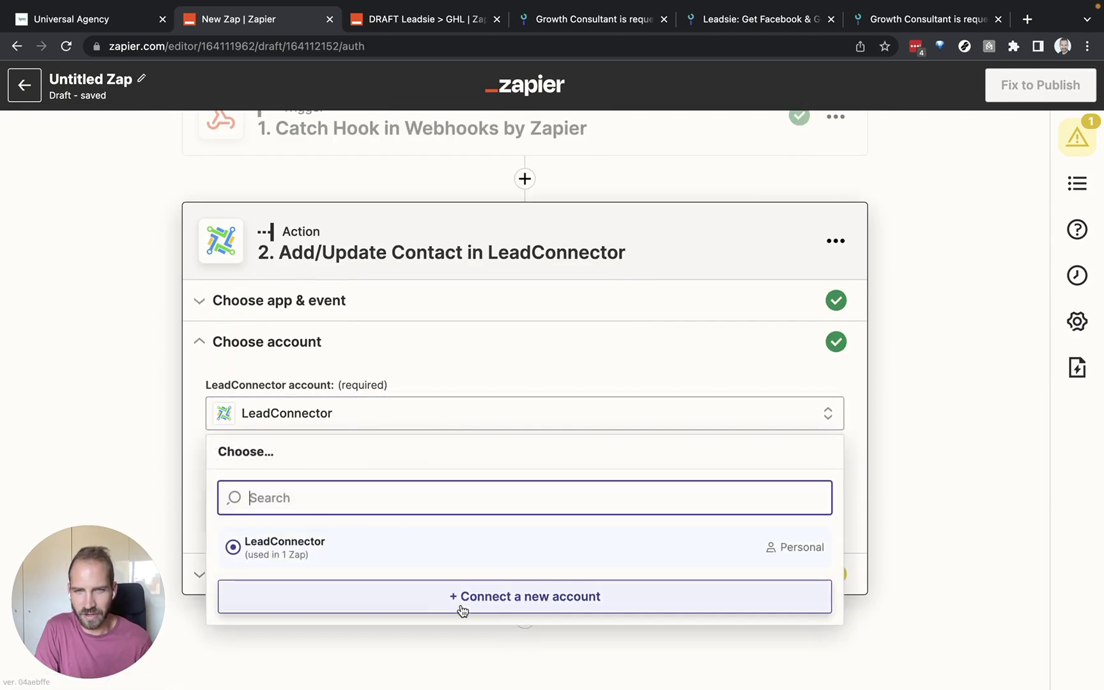
left_click(875, 513)
left_click(257, 502)
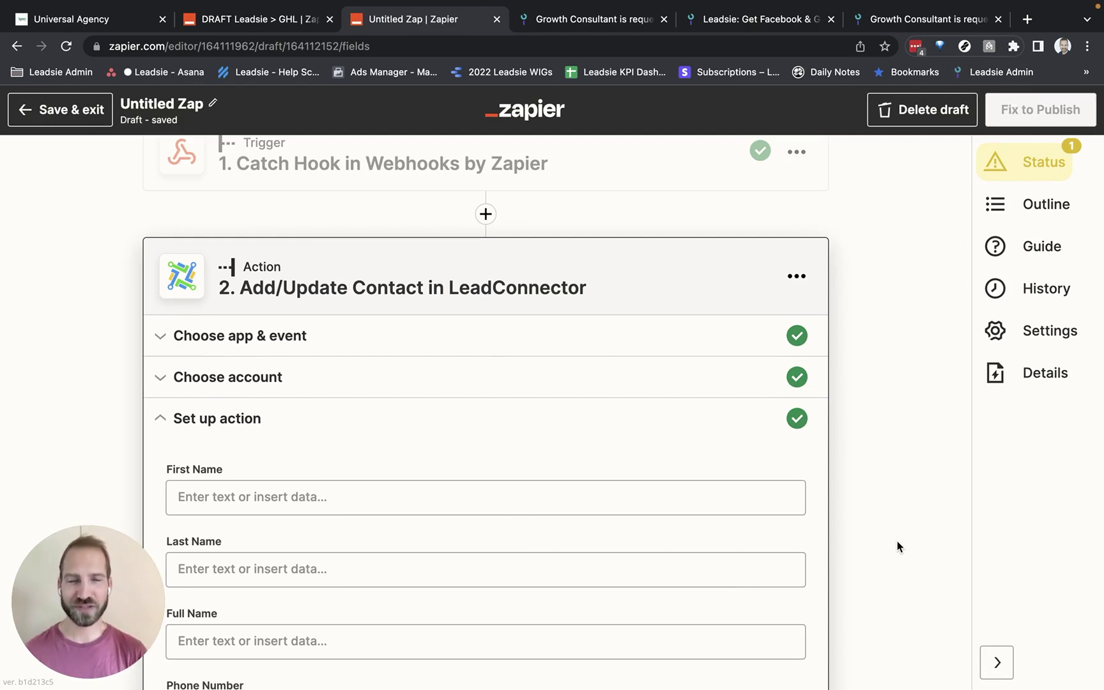
- Map the contact's Email field to the webhook's User value
scroll(845, 503, "down", 5)
scroll(518, 374, "down", 5)
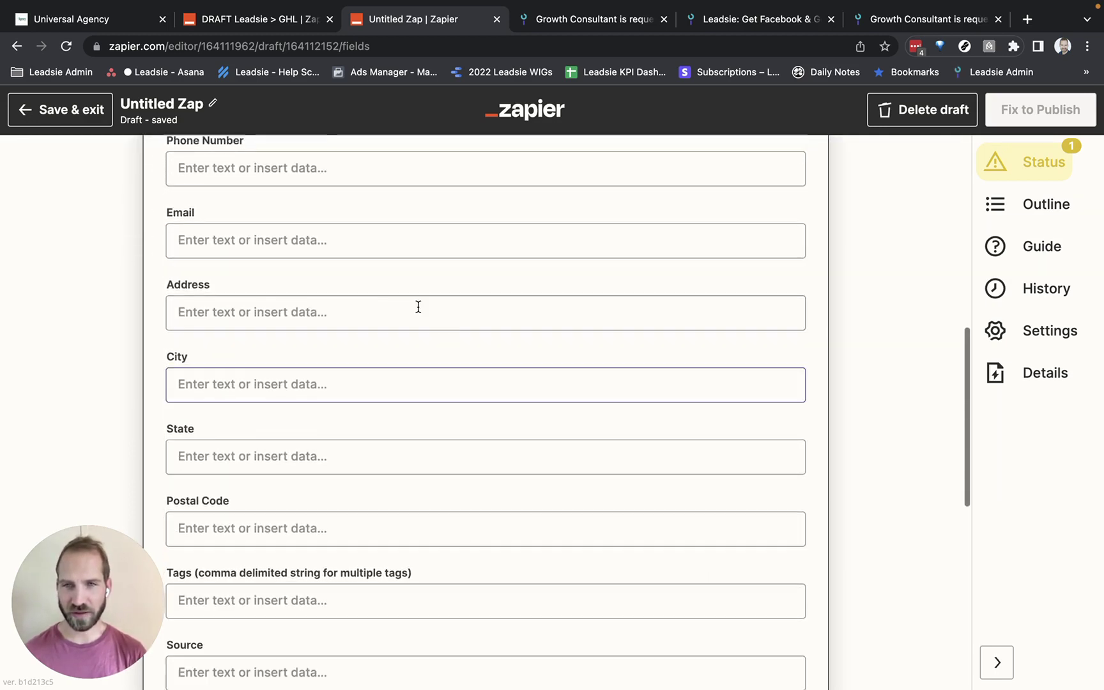
scroll(319, 333, "up", 1)
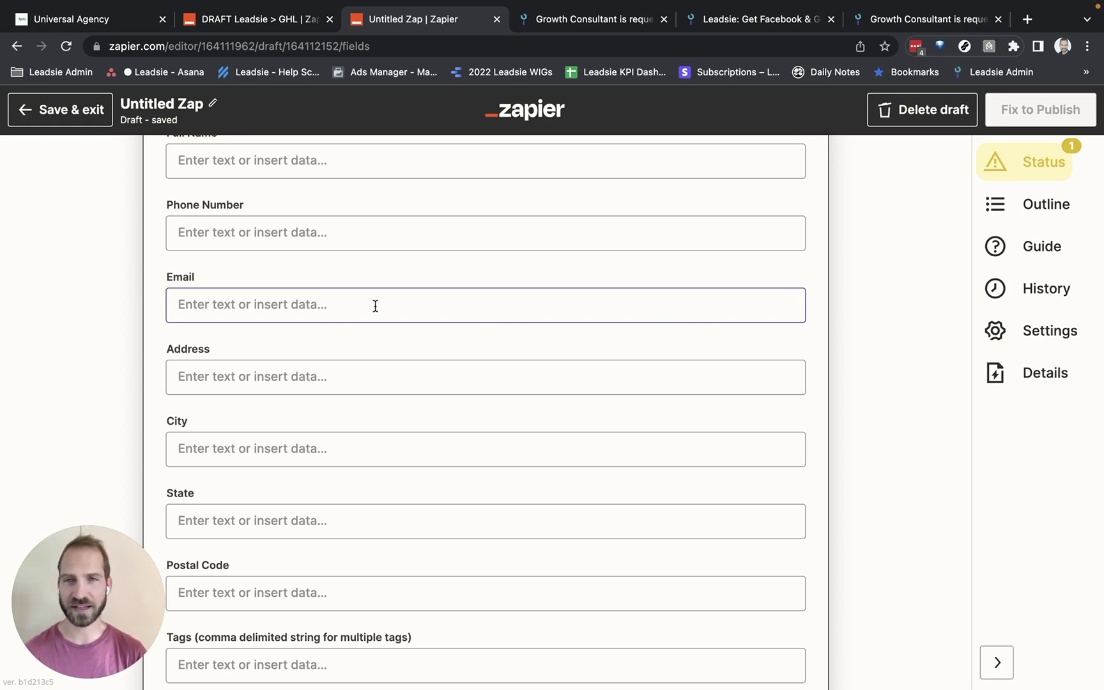
left_click(330, 309)
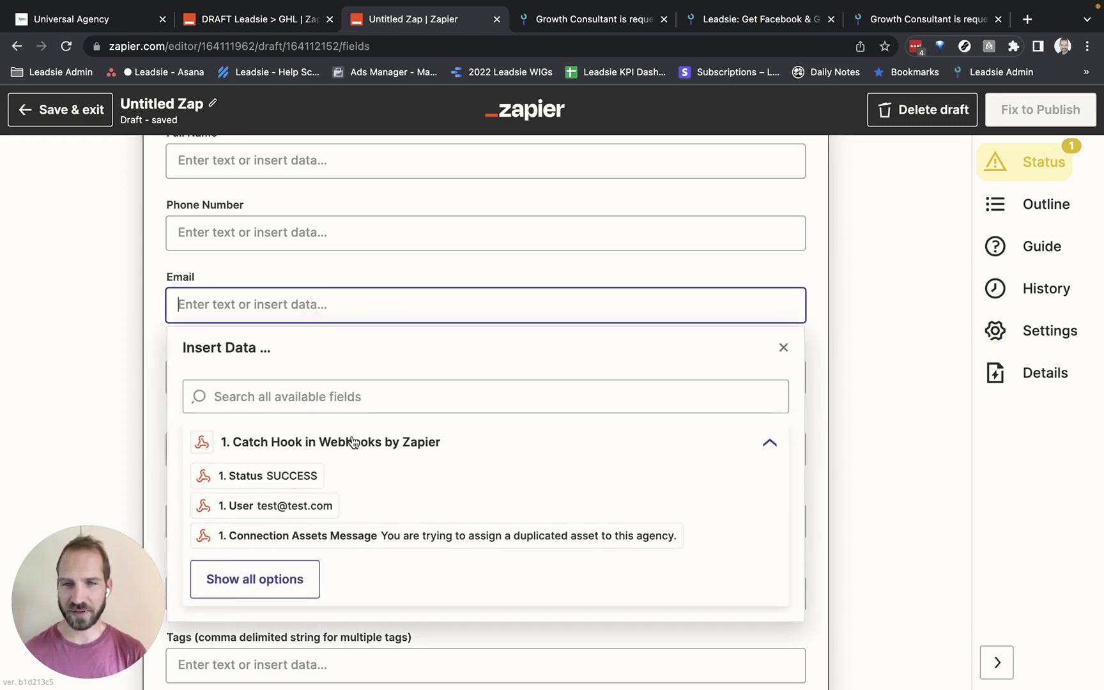
scroll(358, 457, "down", 1)
scroll(360, 465, "down", 1)
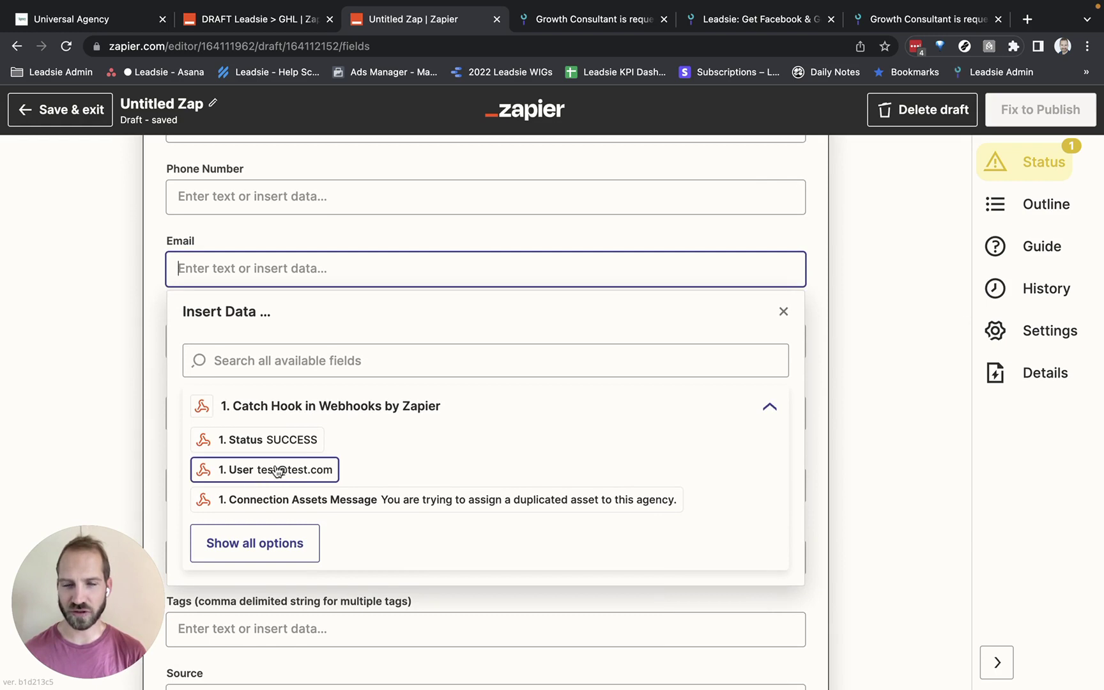
left_click(300, 471)
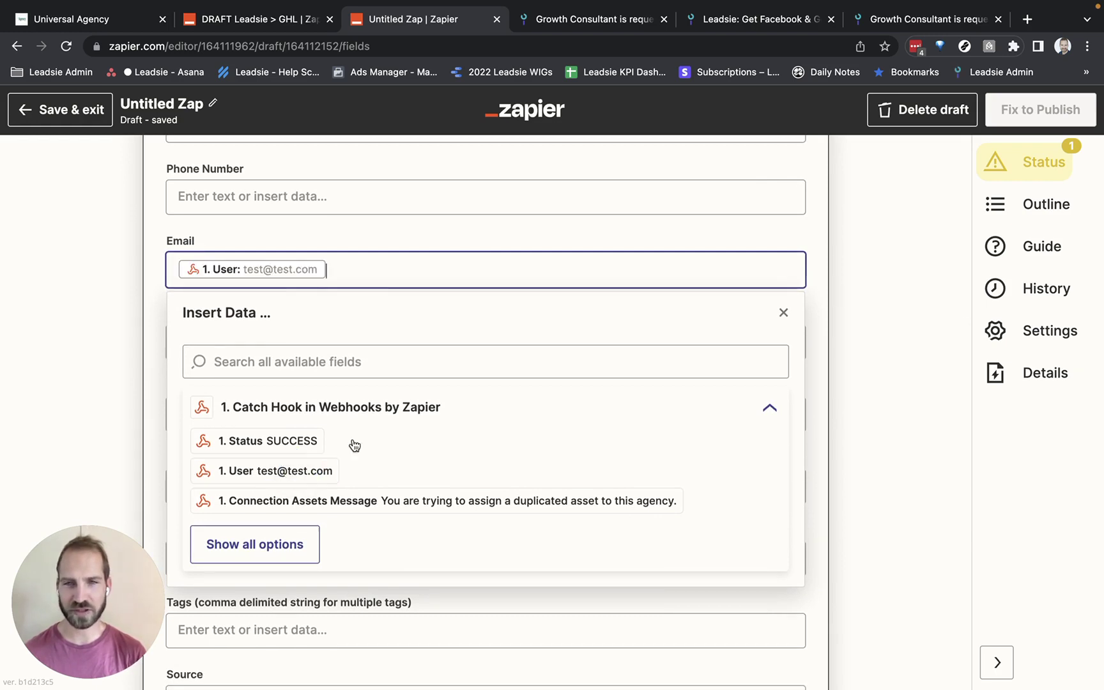
left_click(365, 240)
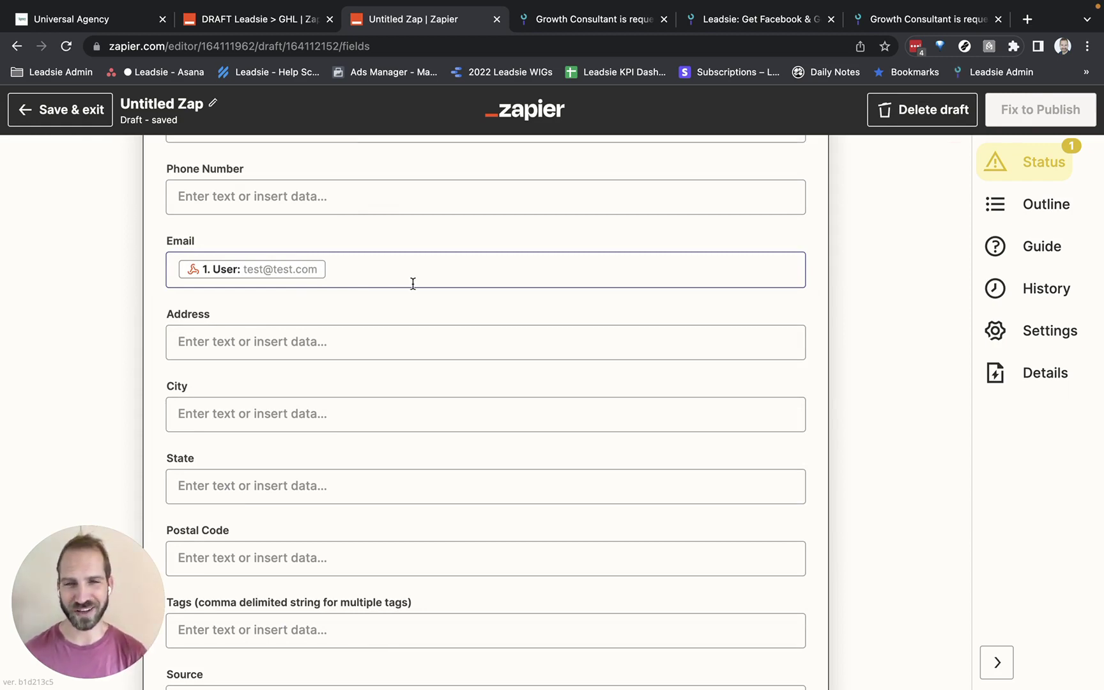
- Leave Mark as Lead set to False
scroll(412, 284, "down", 5)
scroll(414, 289, "down", 5)
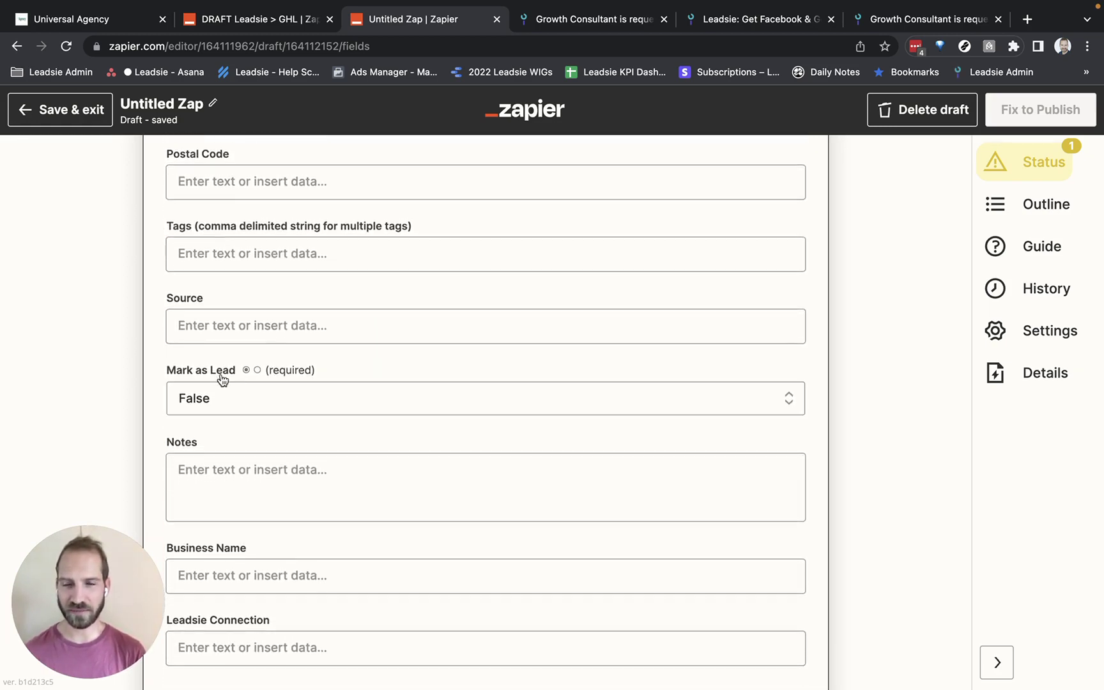
left_click(259, 411)
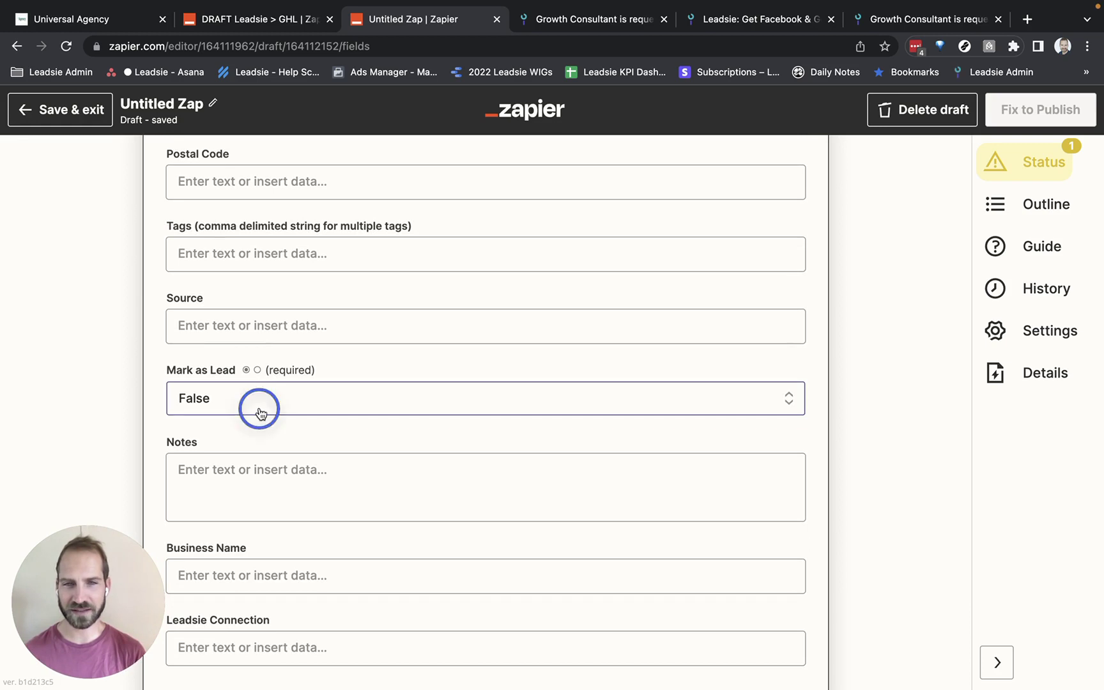
left_click(300, 407)
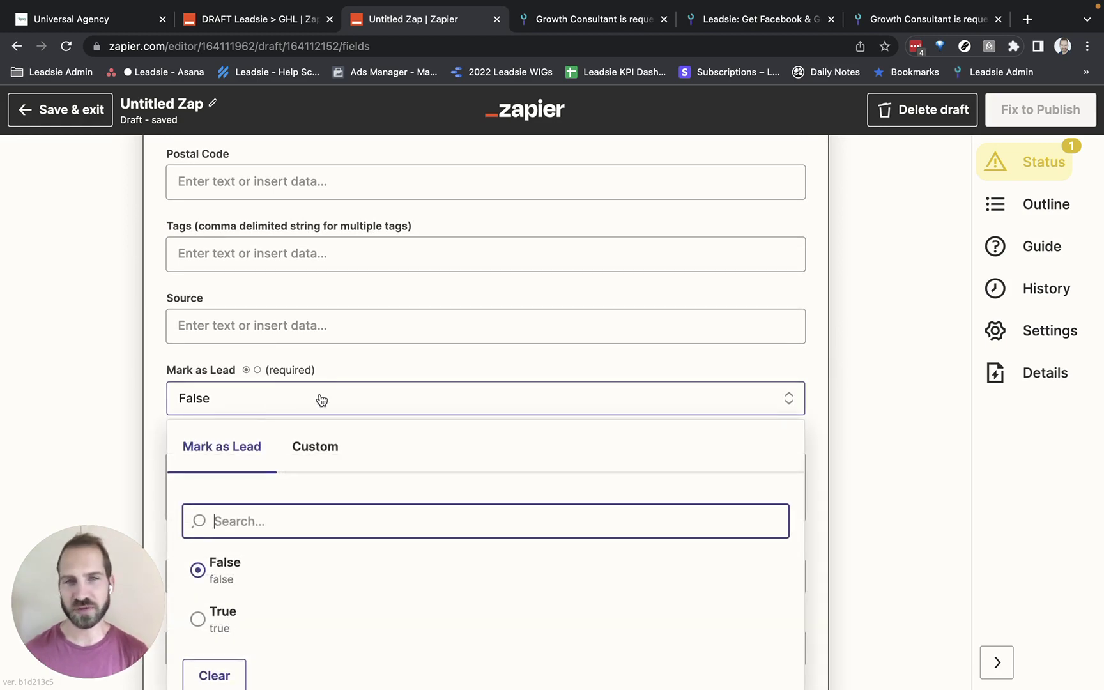
left_click(150, 406)
- Map Leadsie Connection to the webhook's Status and review the sample
scroll(365, 382, "down", 1)
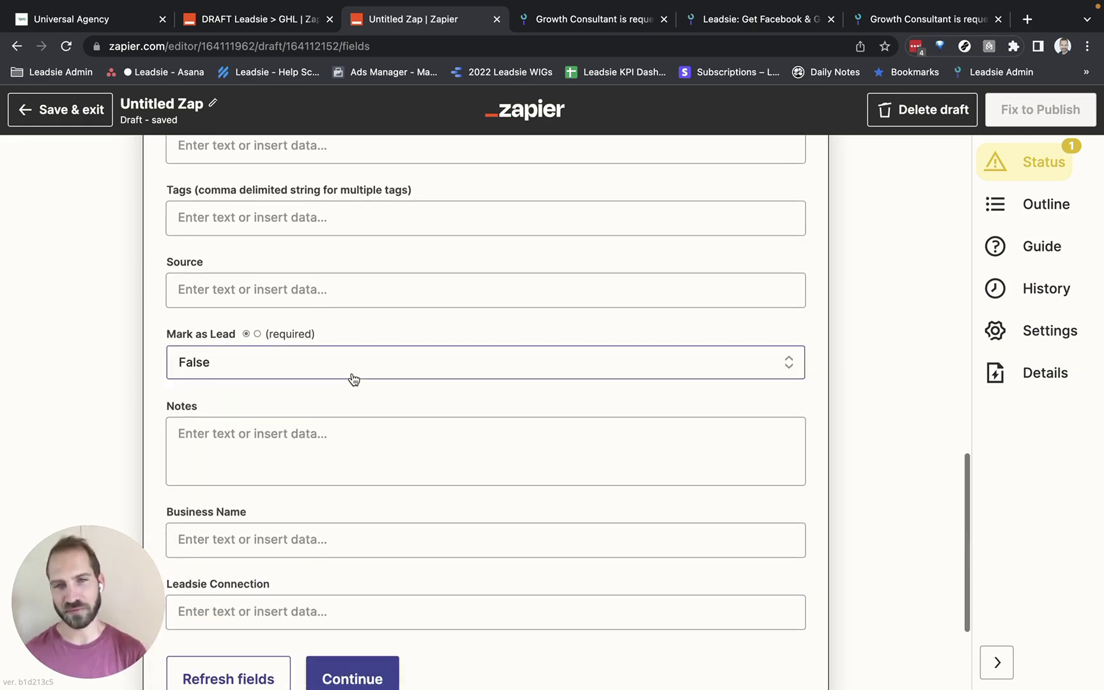
scroll(420, 387, "down", 4)
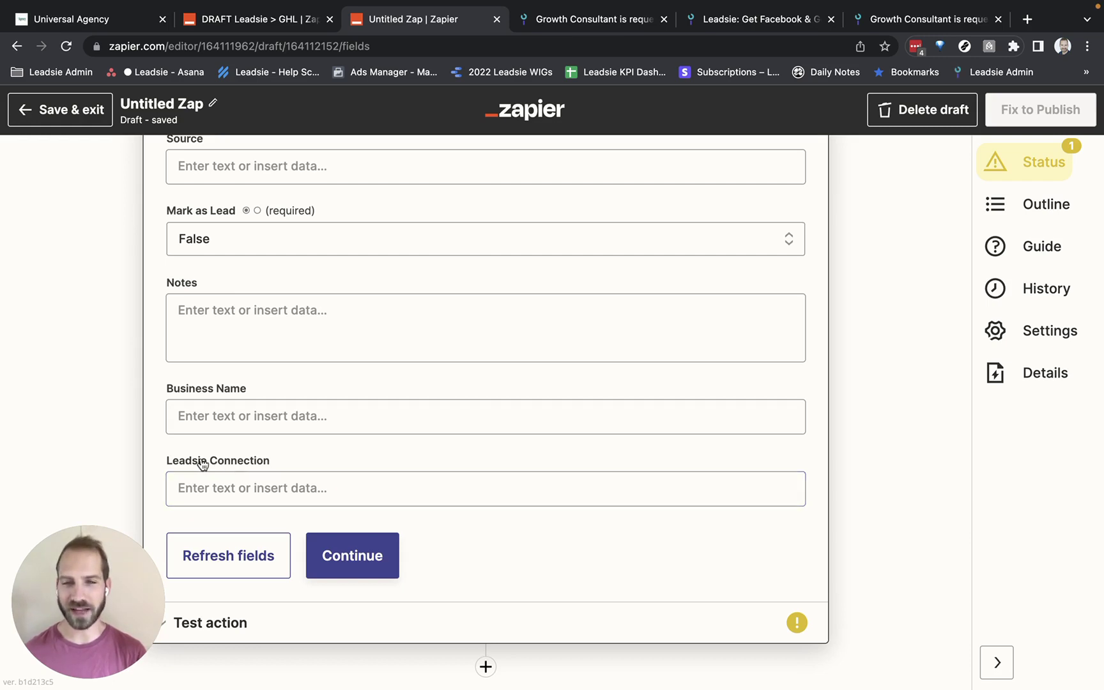
left_click(301, 481)
scroll(357, 559, "down", 3)
left_click(254, 653)
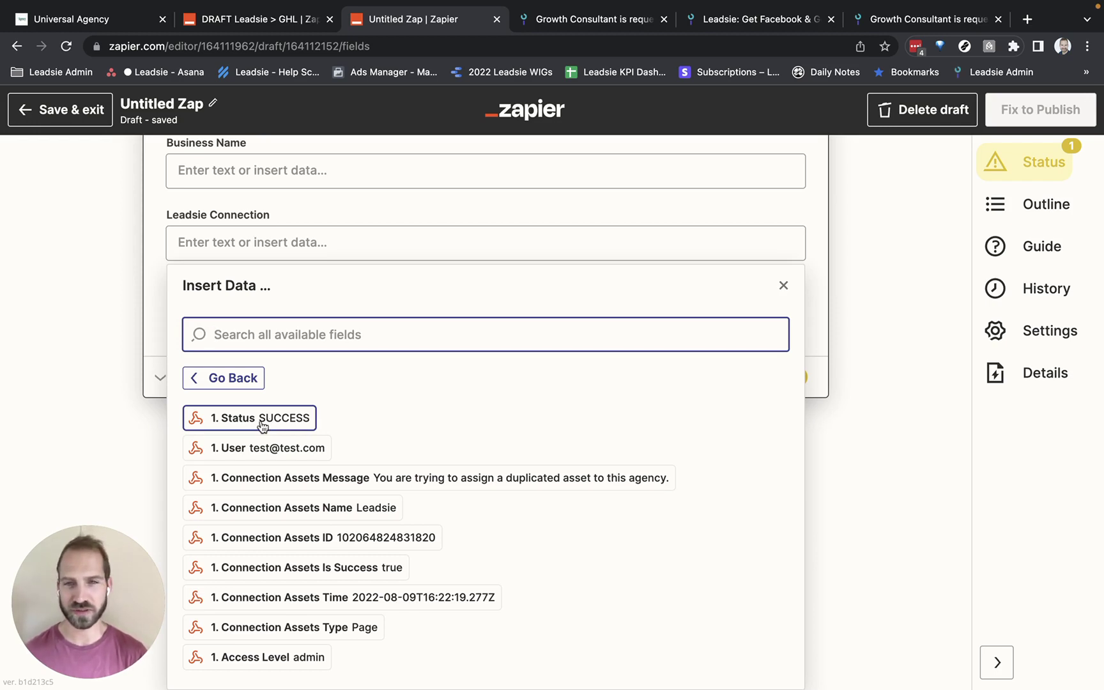
left_click(292, 419)
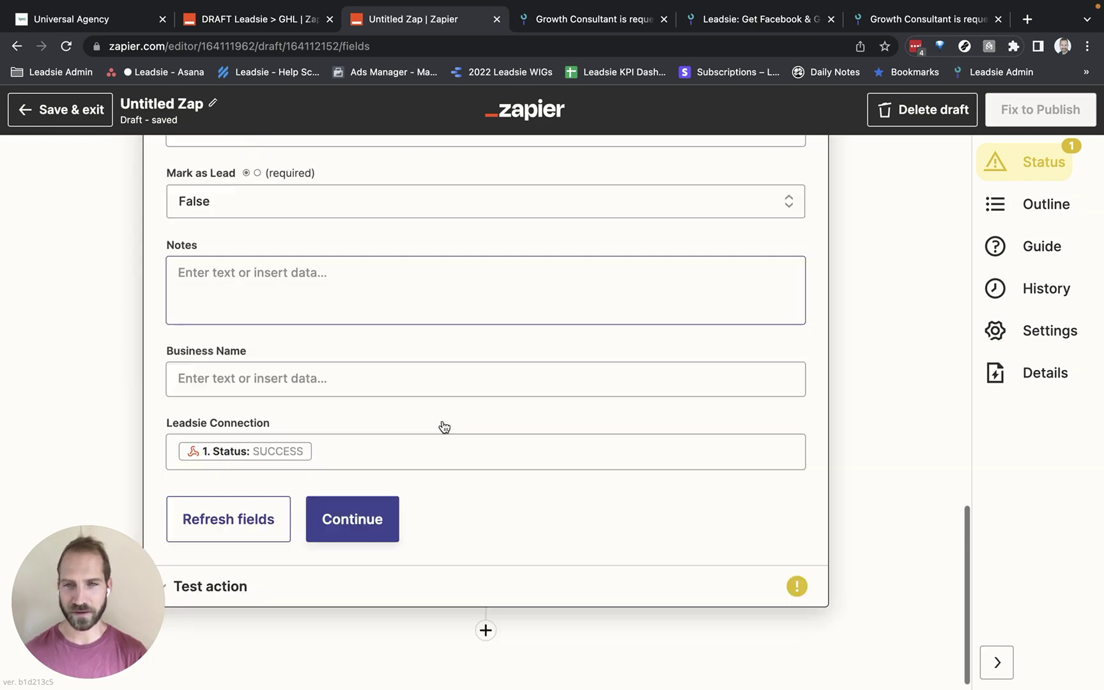
left_click(377, 526)
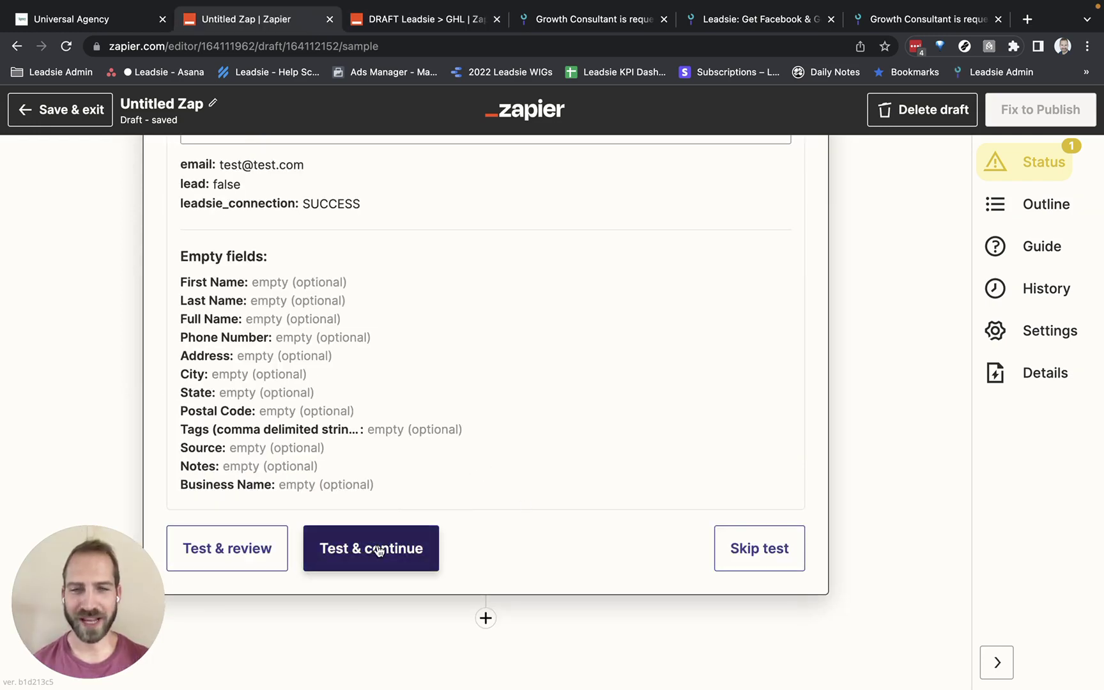
- Test the contact action against LeadConnector, publish the Zap, and return to GoHighLevel
left_click(379, 551)
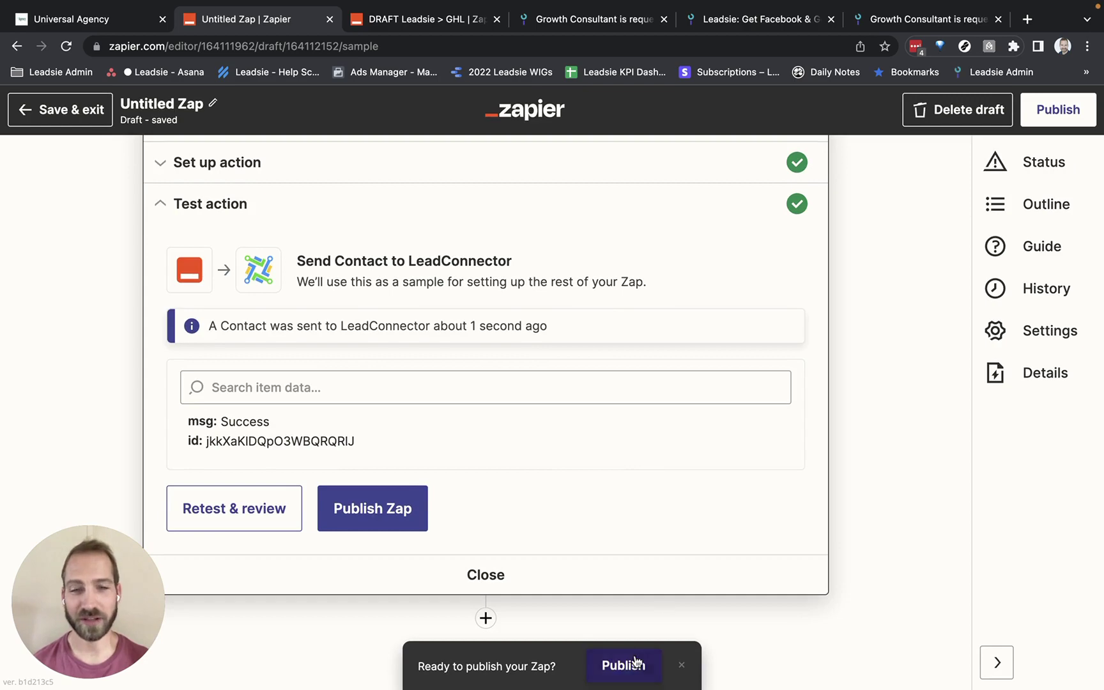
left_click(624, 665)
left_click(601, 433)
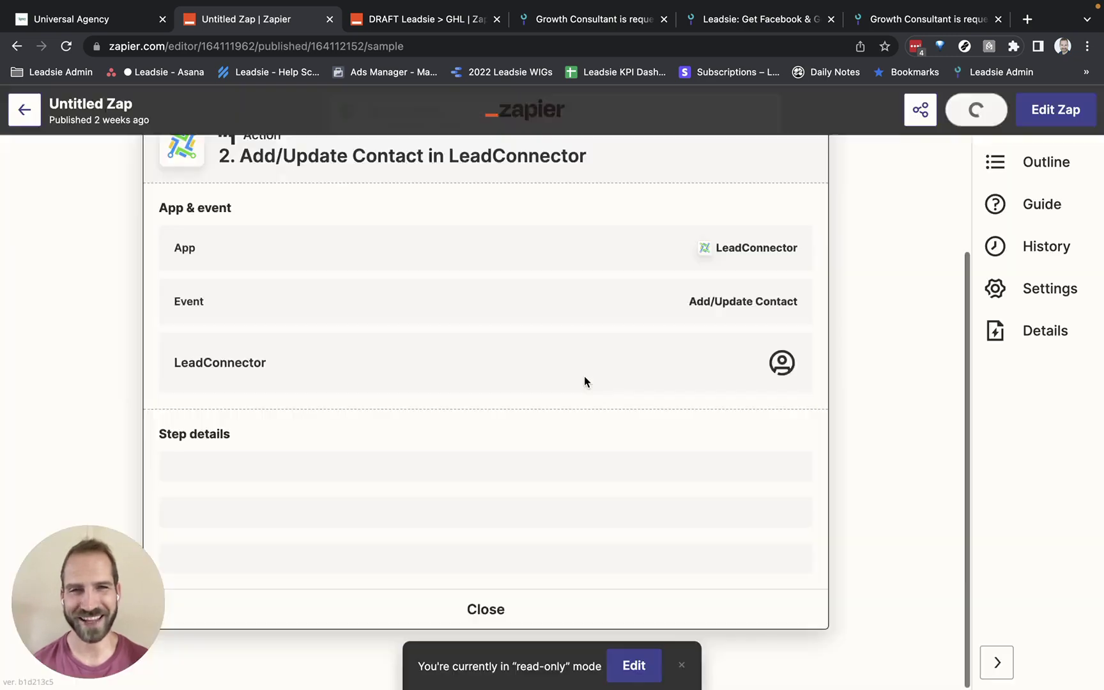
key("super+1")
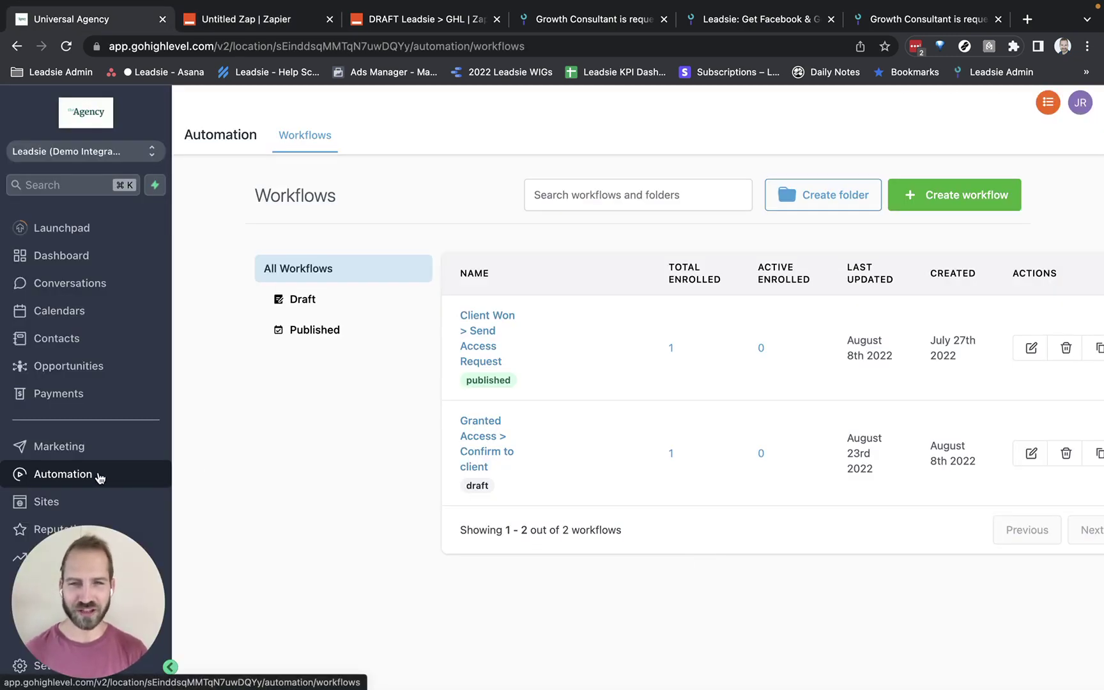
- Open the Granted Access > Confirm to client workflow and inspect its Contact Changed trigger
mouse_move(561, 448)
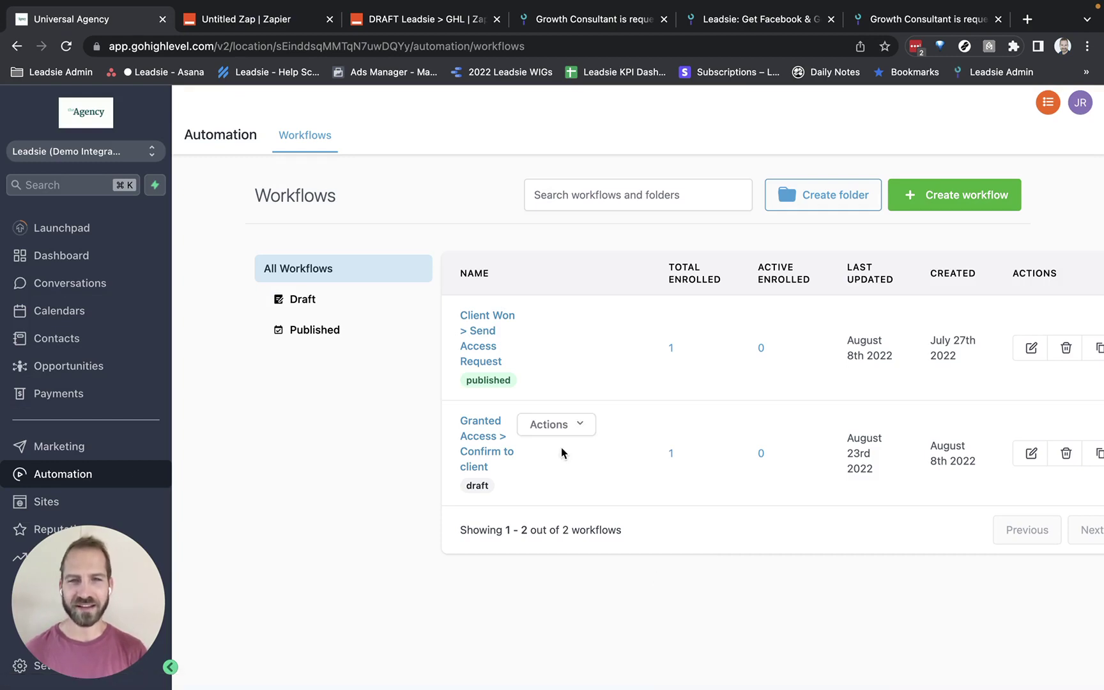
left_click(487, 440)
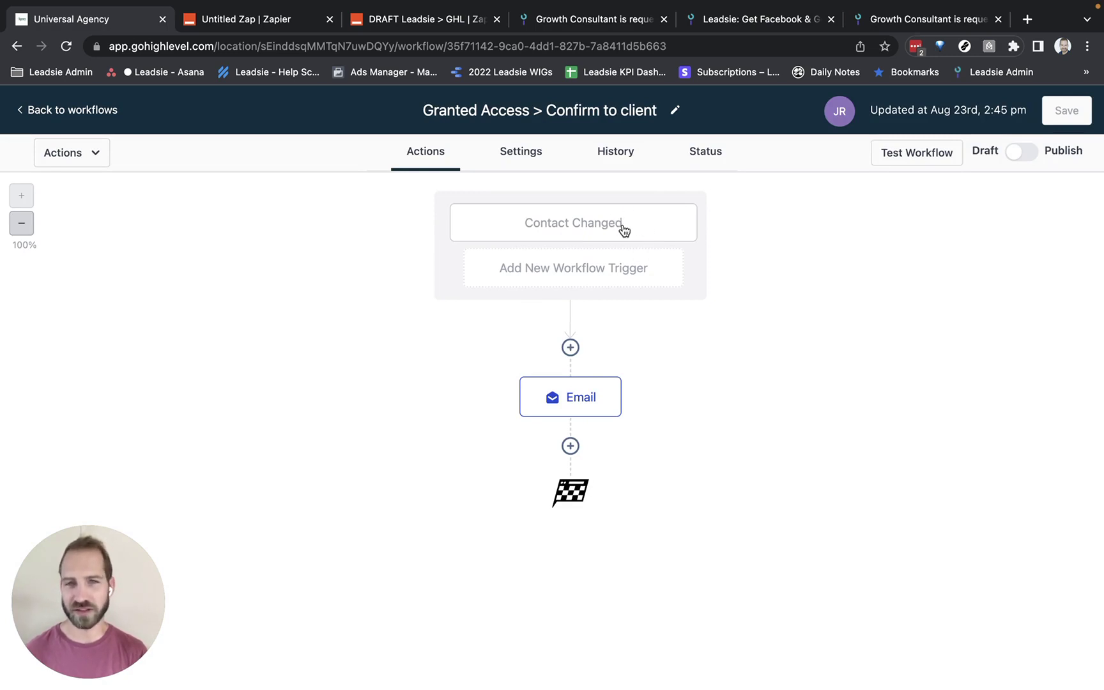
left_click(616, 230)
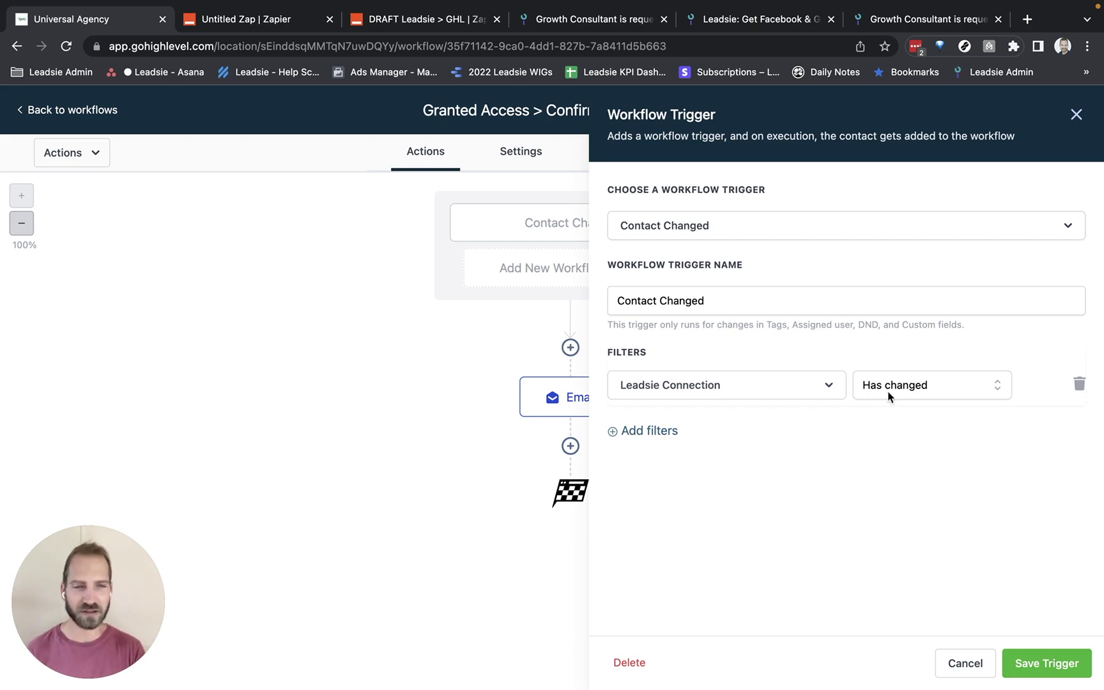
- Correct 'acces' to 'access via Leadsie' in the client email and save the Email action
left_click(960, 665)
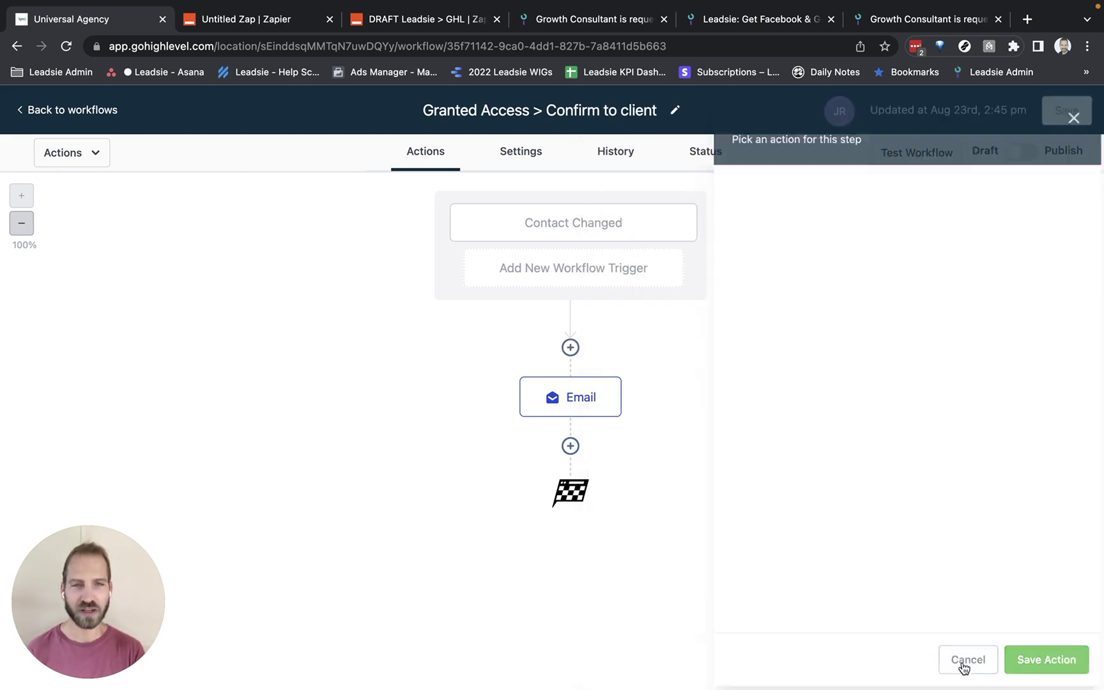
left_click(560, 398)
scroll(870, 407, "down", 1)
scroll(869, 407, "down", 3)
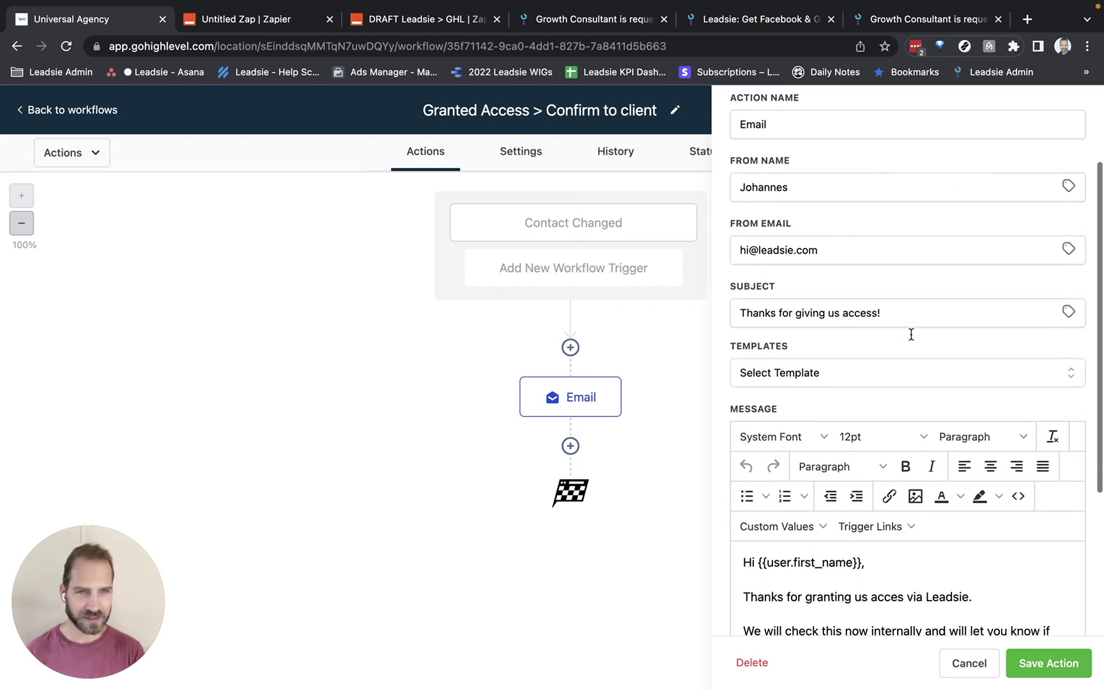
scroll(912, 334, "down", 7)
left_click_drag(758, 329, 862, 329)
left_click(785, 372)
left_click(898, 364)
scroll(964, 377, "down", 1)
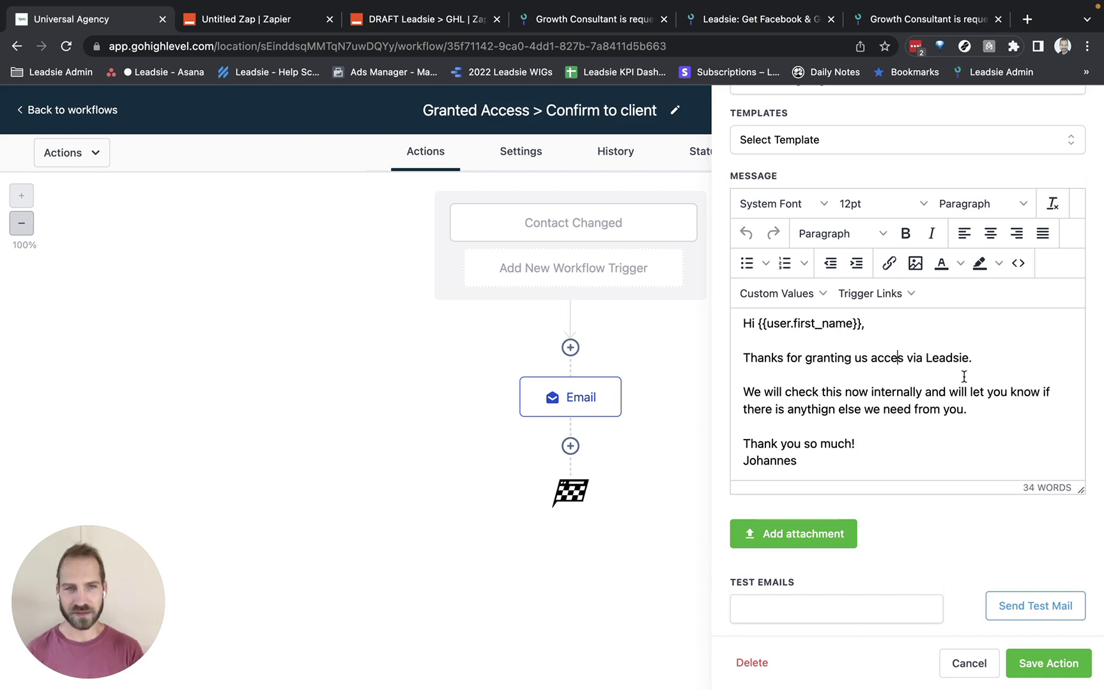
type("s")
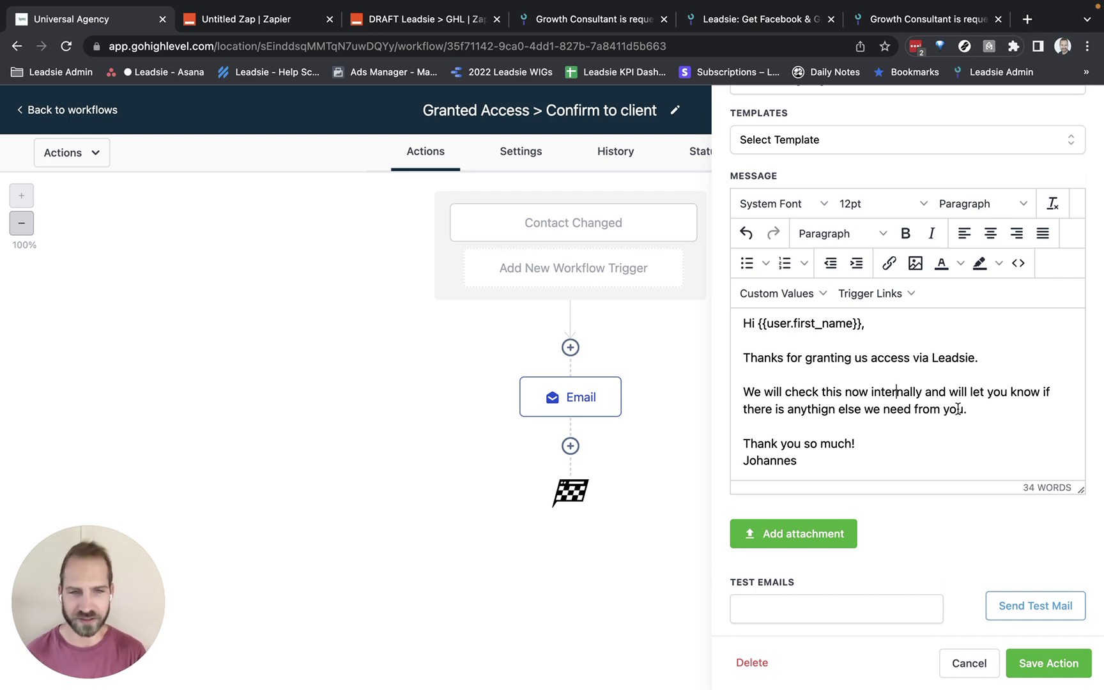
left_click(1061, 671)
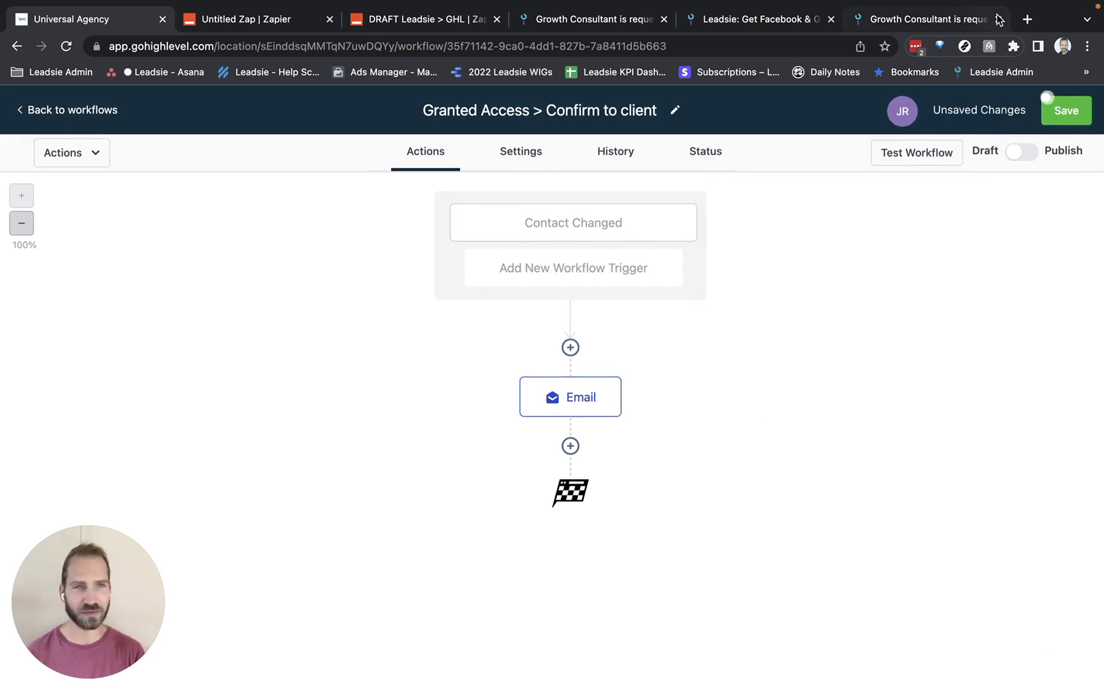